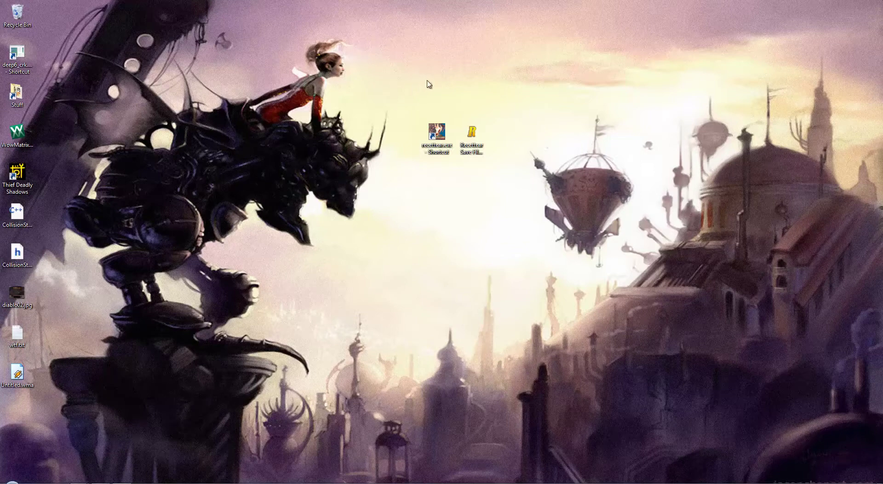
Step: Open the Recettear Save File Editor from the desktop and move its window to a clear area
{"action": "left_click_drag", "start_coordinate": [422, 55], "coordinate": [517, 93]}
{"action": "double_click", "coordinate": [470, 137]}
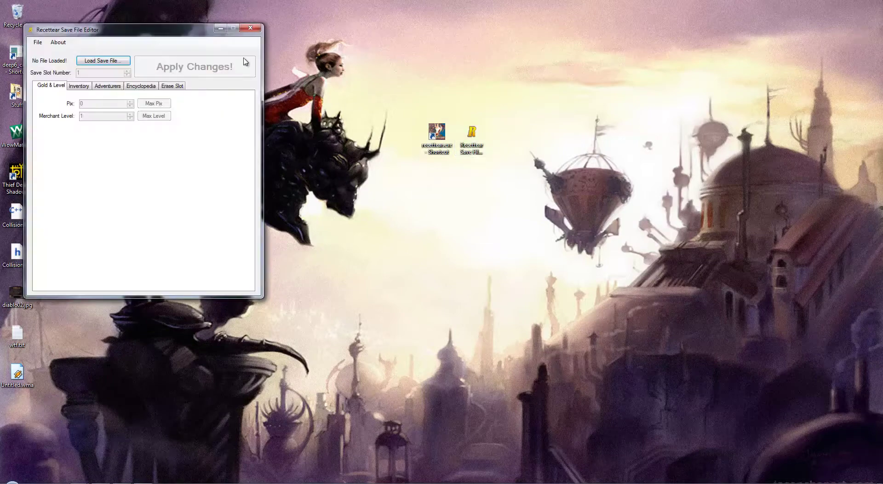
{"action": "left_click_drag", "start_coordinate": [201, 32], "coordinate": [662, 92]}
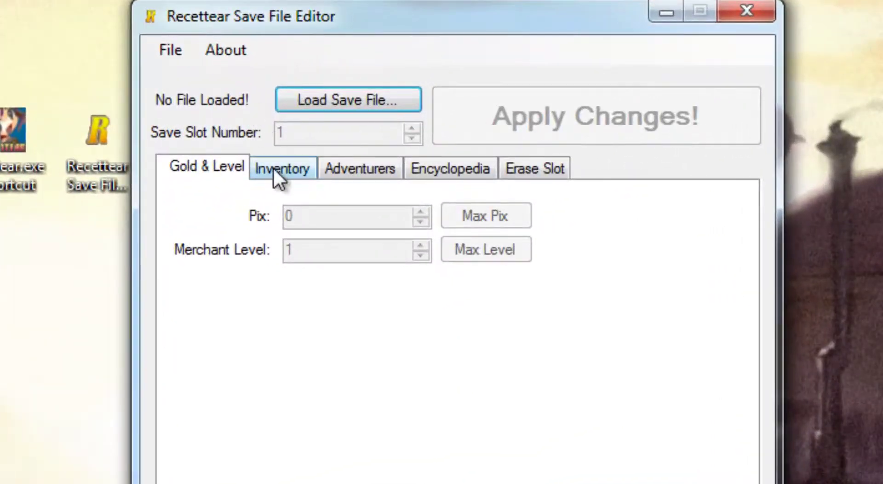
Step: Look through the editor's Inventory, Adventurers, Encyclopedia and Erase Slot pages, and close the editor
{"action": "left_click", "coordinate": [279, 169]}
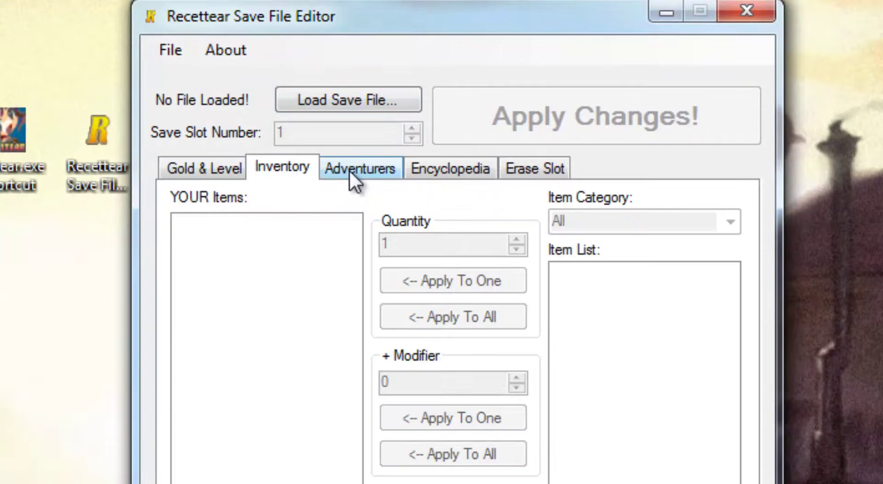
{"action": "left_click", "coordinate": [357, 169]}
{"action": "left_click", "coordinate": [455, 169]}
{"action": "left_click", "coordinate": [529, 169]}
{"action": "left_click", "coordinate": [451, 168]}
{"action": "left_click", "coordinate": [357, 169]}
{"action": "left_click", "coordinate": [242, 170]}
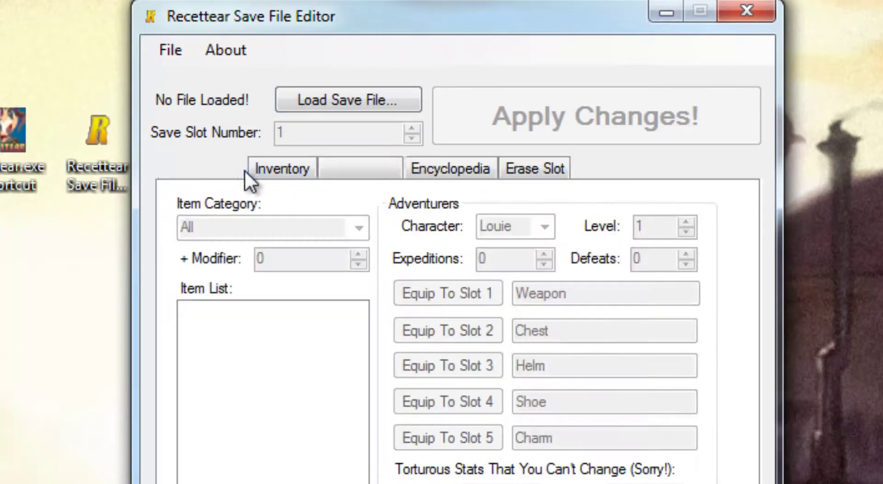
{"action": "left_click", "coordinate": [269, 168]}
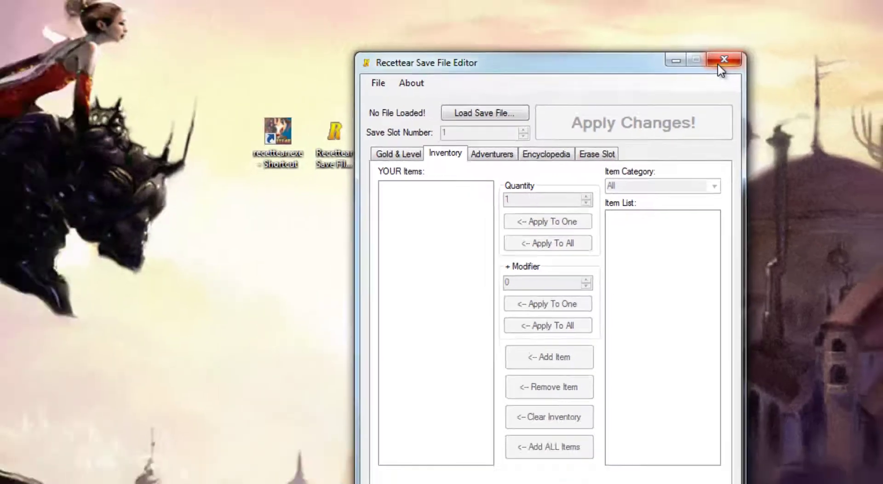
{"action": "left_click", "coordinate": [737, 16]}
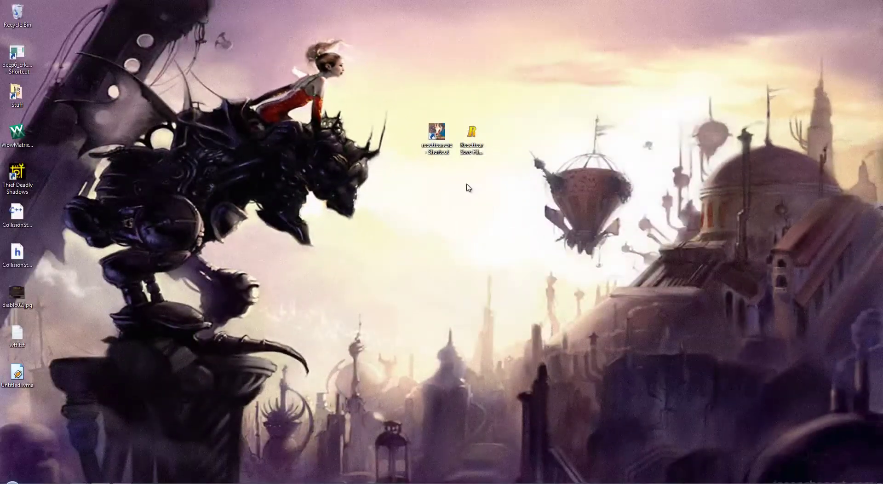
Step: Launch the Recettear game, maximize its window, and load the game saved in slot 001
{"action": "double_click", "coordinate": [438, 136]}
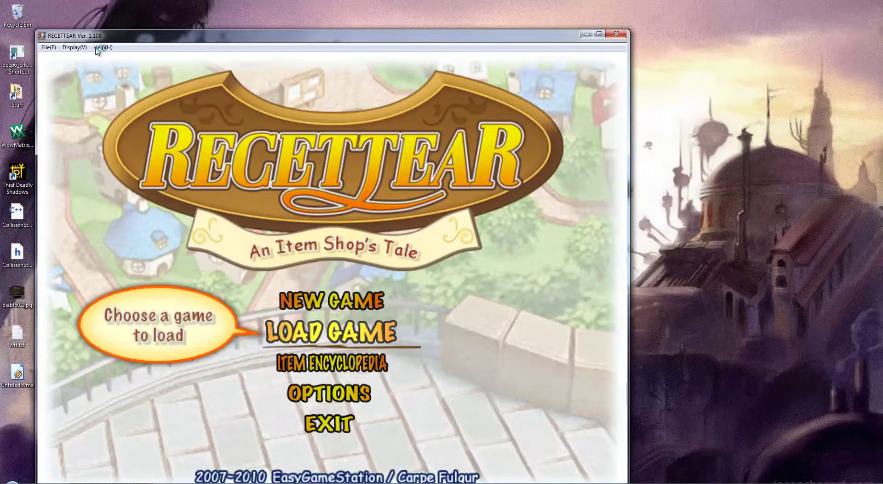
{"action": "double_click", "coordinate": [265, 39]}
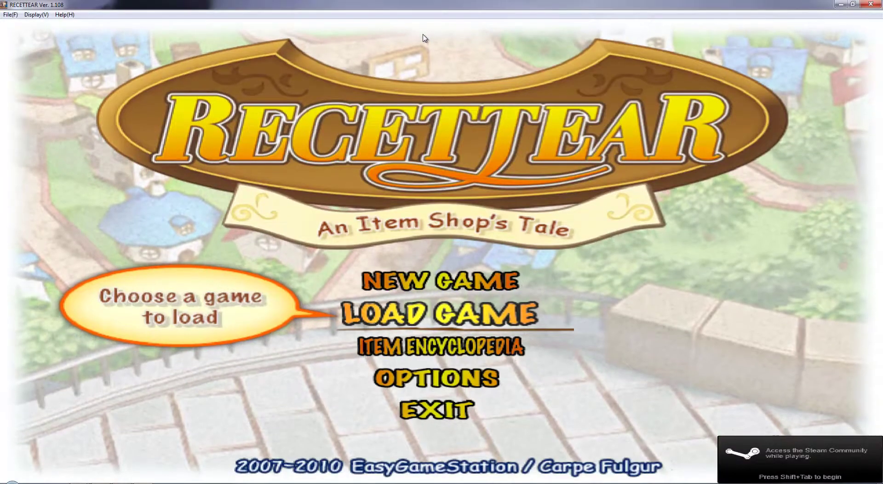
{"action": "key", "text": "Return"}
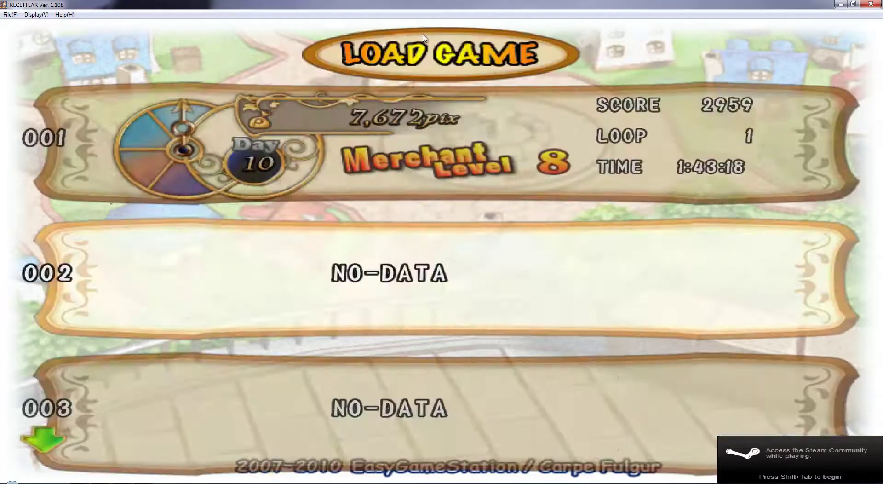
{"action": "key", "text": "Return"}
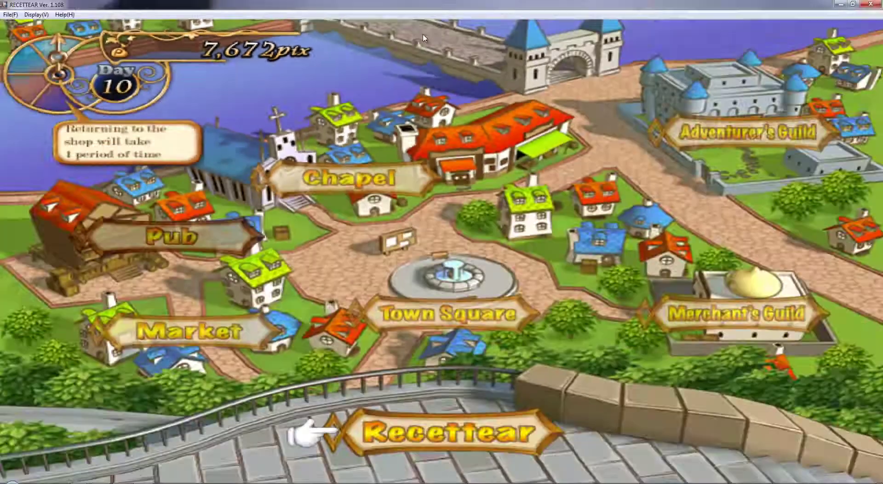
Step: Return to the Recettear shop from the town map and check the merchant level and pix in the pause menu
{"action": "key", "text": "Return"}
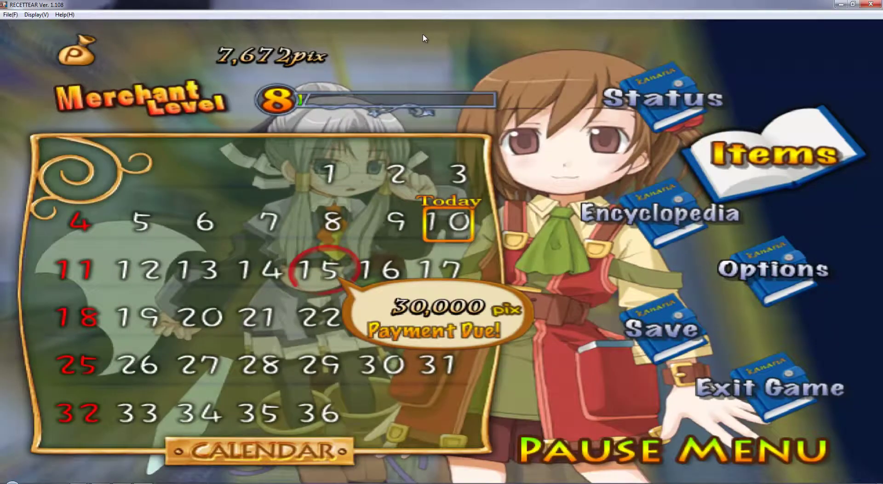
{"action": "key", "text": "Escape"}
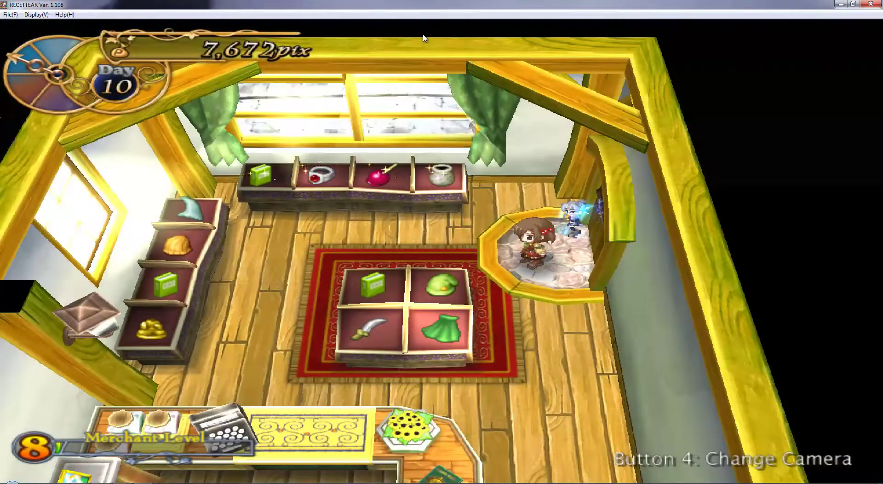
{"action": "key", "text": "Right"}
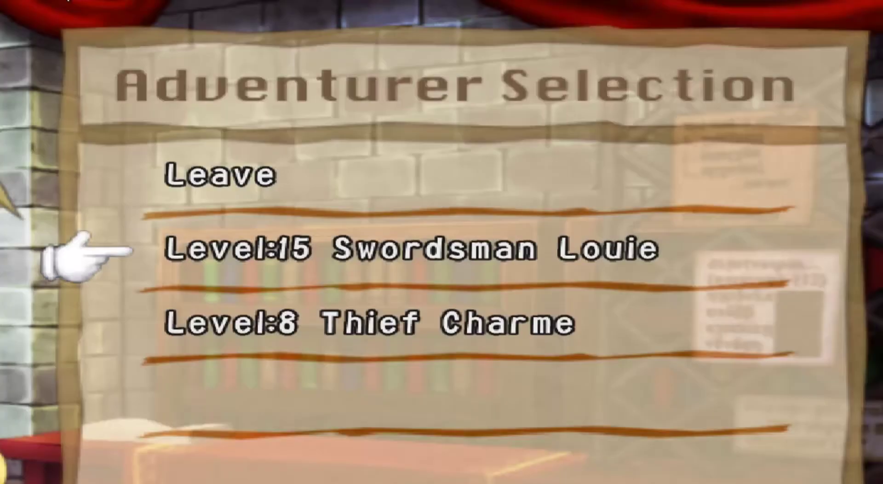
Step: Compare the levels and equipment of Swordsman Louie and Thief Charme in the adventurer selection
{"action": "key", "text": "Down"}
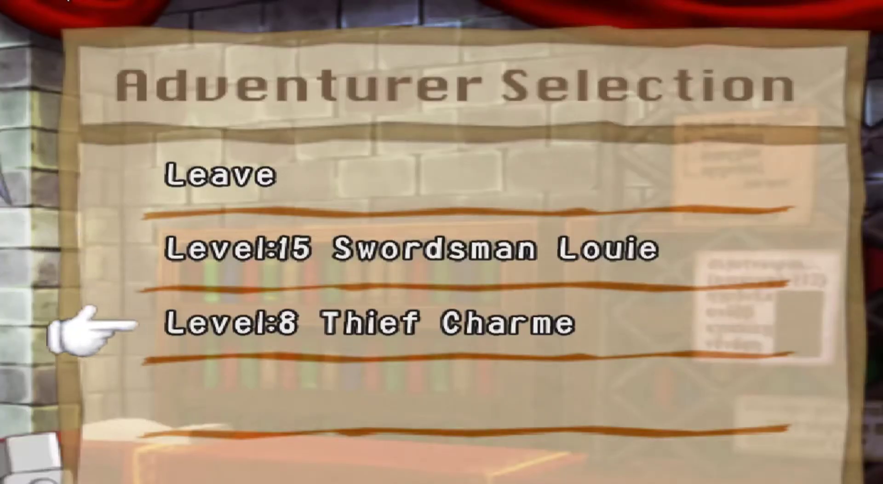
{"action": "key", "text": "Up"}
{"action": "key", "text": "Down"}
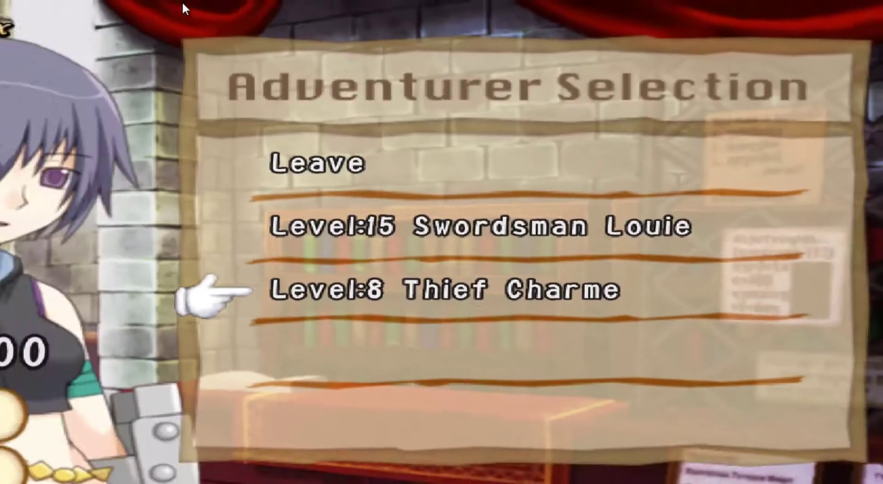
{"action": "key", "text": "Up"}
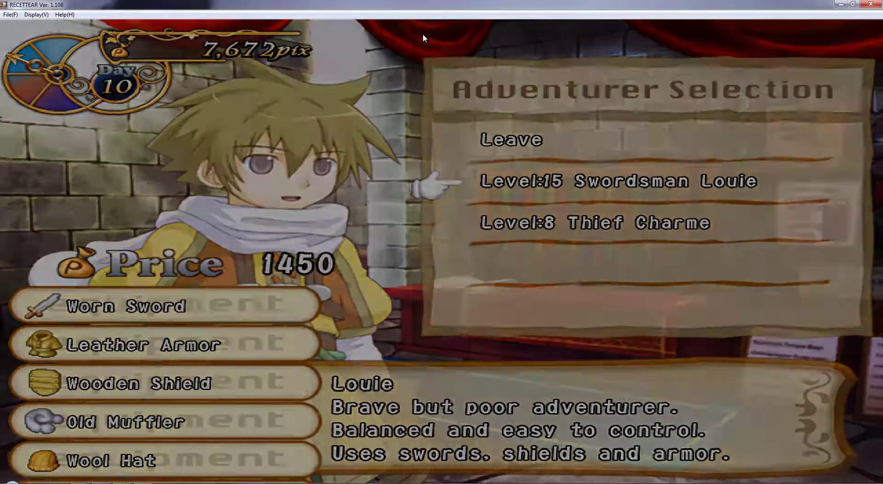
Step: Leave the adventurer selection and save the current game to slot 002
{"action": "key", "text": "Escape"}
{"action": "key", "text": "Escape"}
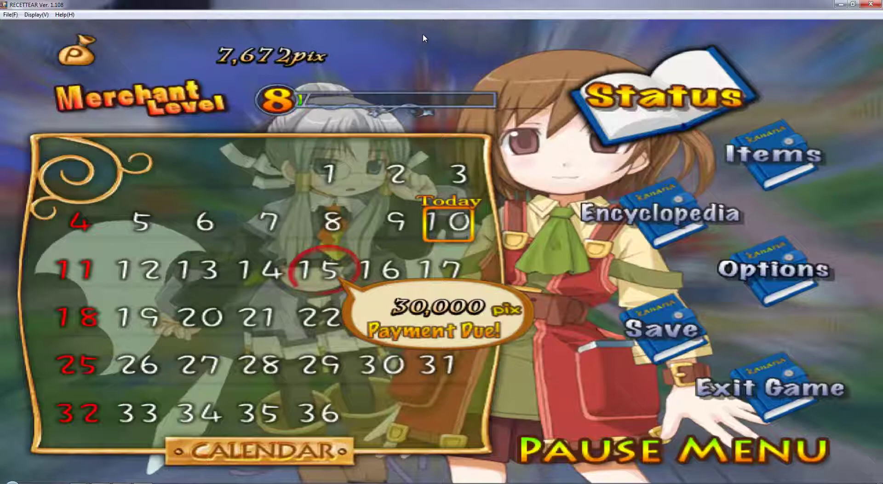
{"action": "key", "text": "Down"}
{"action": "key", "text": "Down"}
{"action": "key", "text": "Return"}
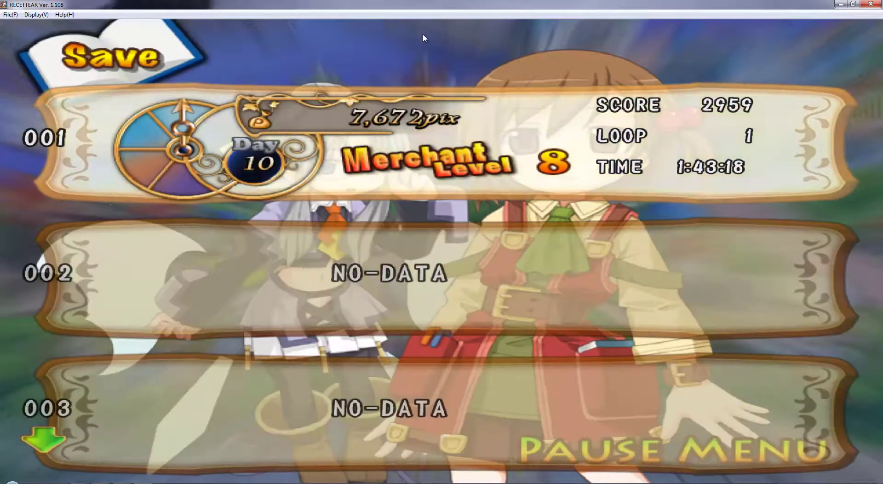
{"action": "key", "text": "Return"}
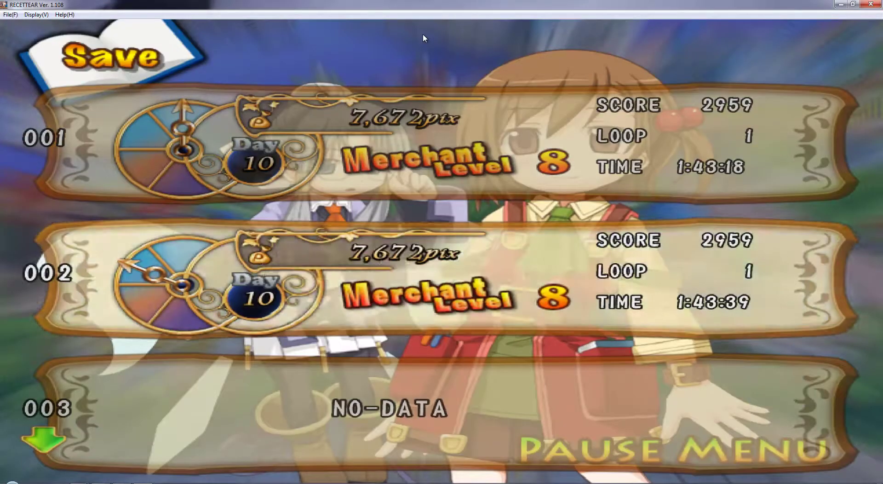
{"action": "key", "text": "Return"}
{"action": "key", "text": "Escape"}
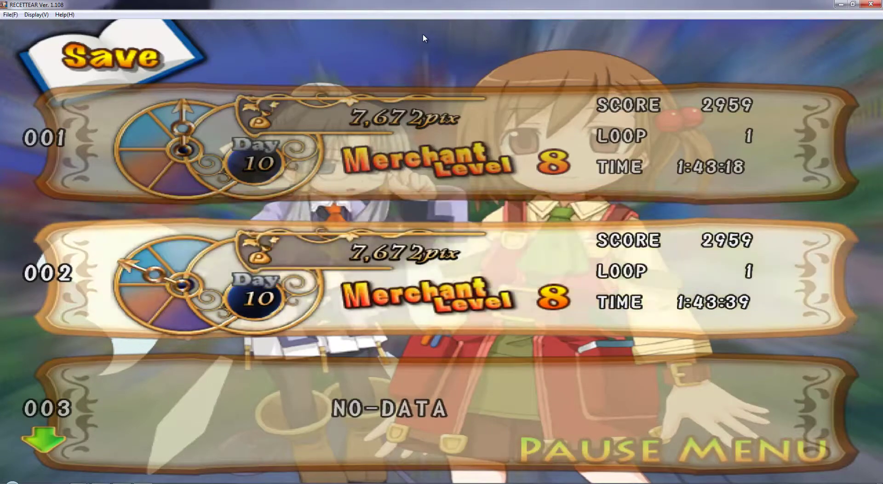
{"action": "key", "text": "Escape"}
Step: Exit the current game to the title screen and quit Recettear
{"action": "key", "text": "Down"}
{"action": "key", "text": "Return"}
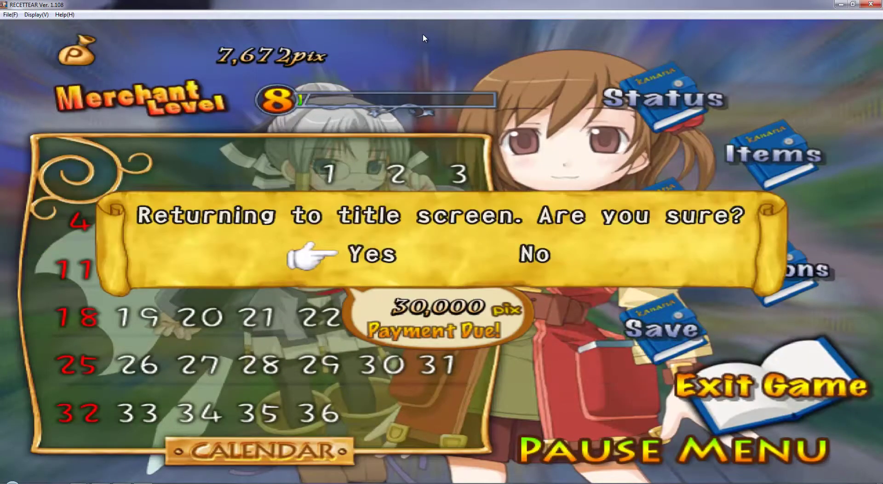
{"action": "key", "text": "Escape"}
{"action": "key", "text": "Down"}
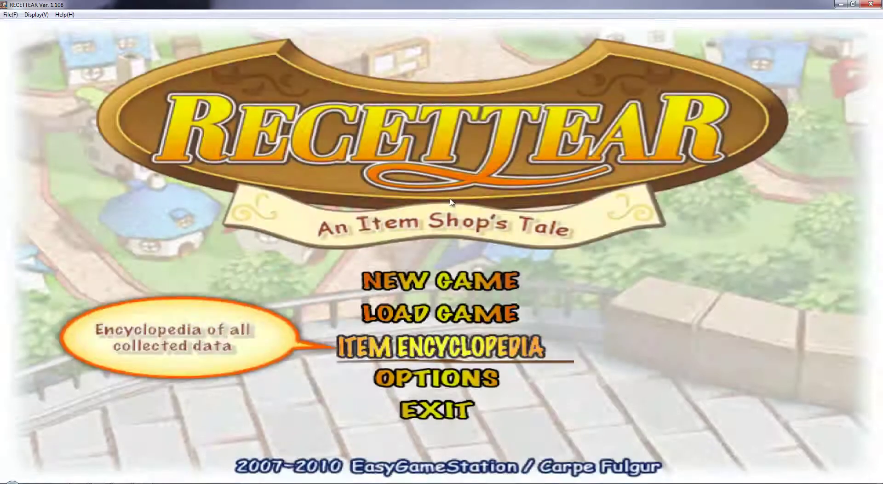
{"action": "key", "text": "Down"}
{"action": "key", "text": "Down"}
{"action": "key", "text": "Return"}
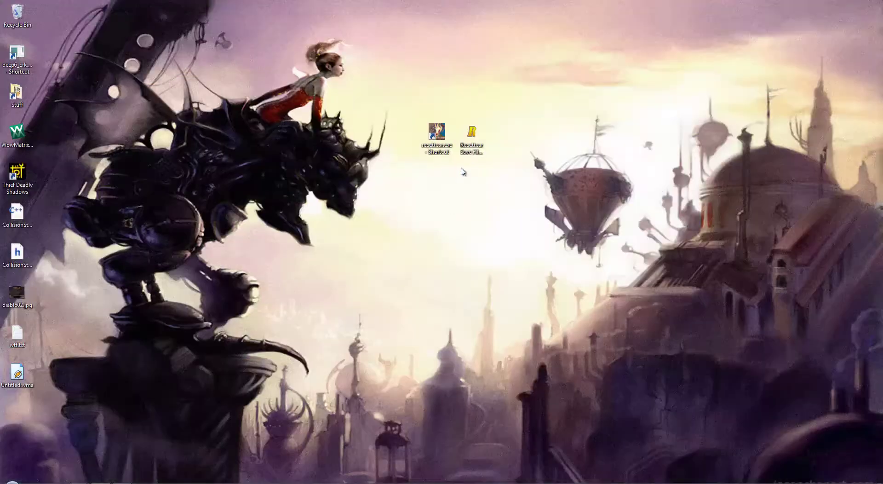
Step: Reopen the Recettear Save File Editor and load save.dat from D:\Program Files (x86)\Steam\SteamApps\common\Recettear
{"action": "double_click", "coordinate": [471, 147]}
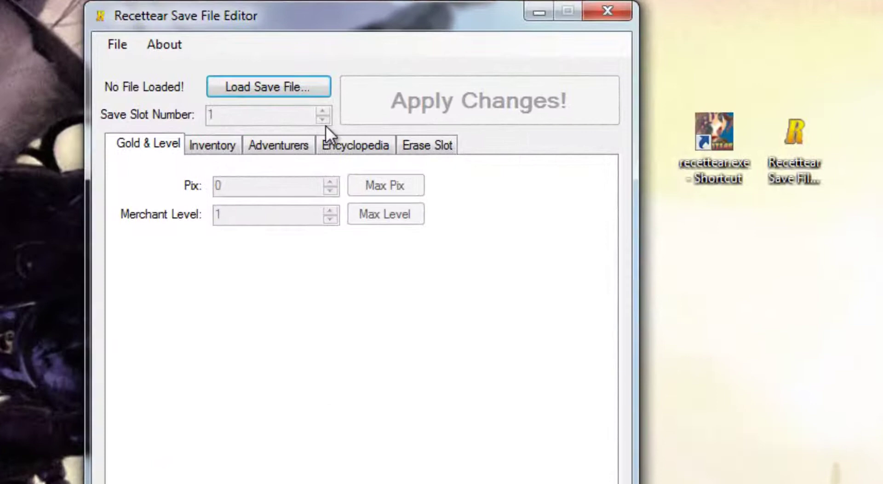
{"action": "left_click", "coordinate": [285, 87]}
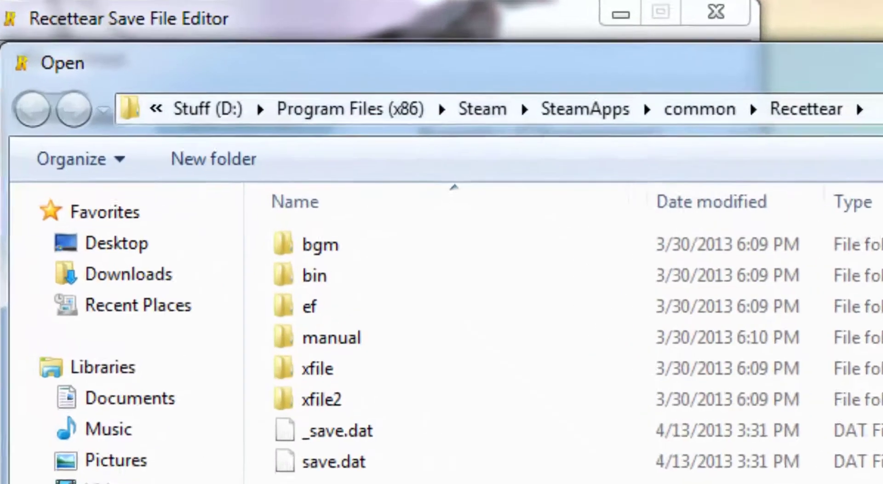
{"action": "left_click", "coordinate": [759, 81]}
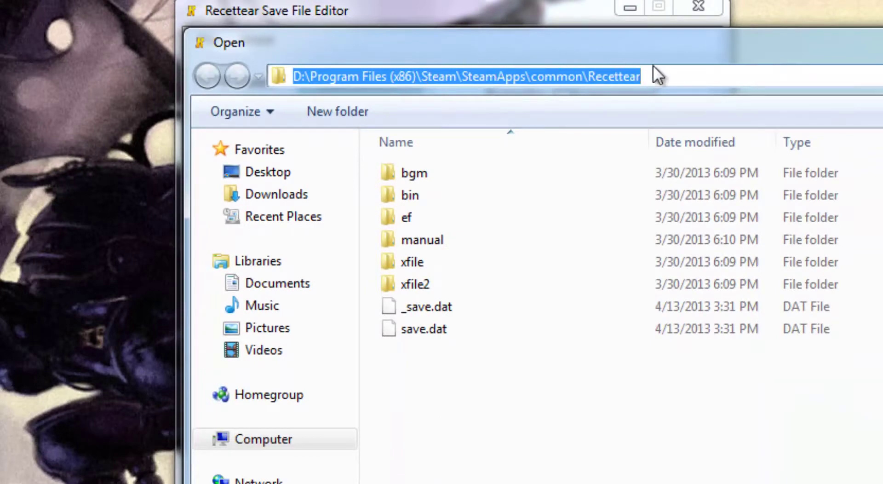
{"action": "left_click", "coordinate": [659, 74]}
{"action": "key", "text": "Escape"}
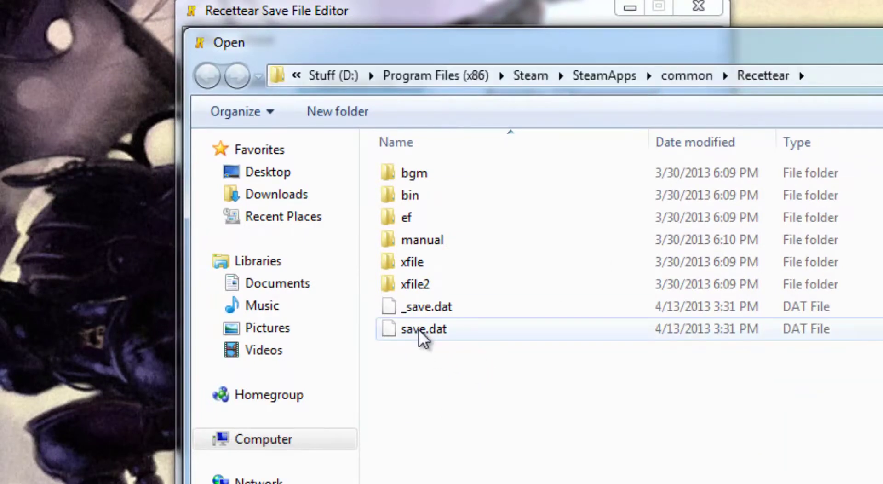
{"action": "left_click", "coordinate": [418, 329]}
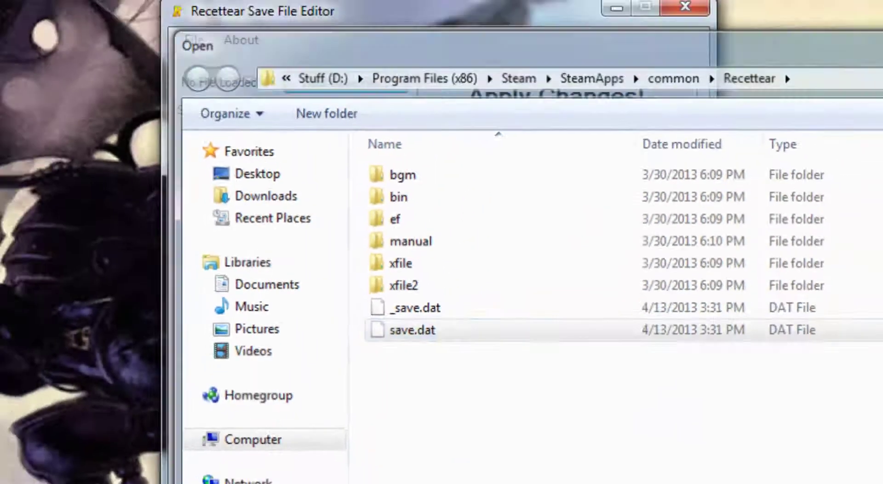
{"action": "left_click", "coordinate": [848, 424]}
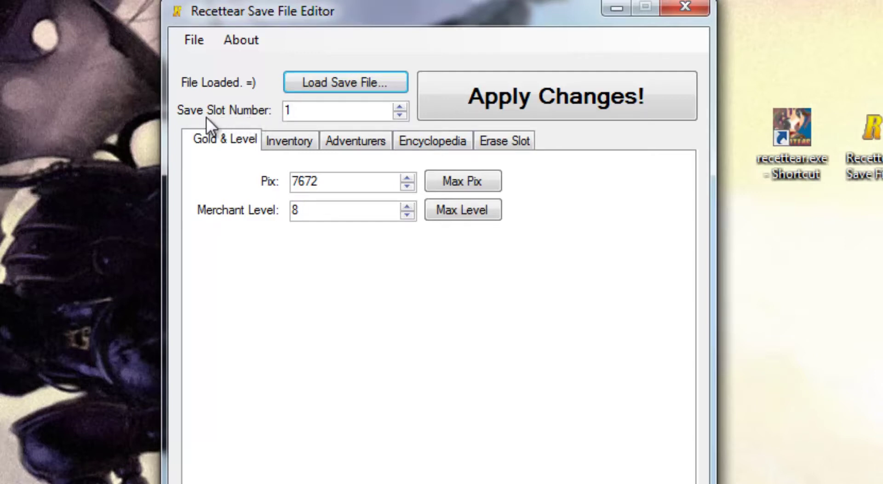
Step: Set the save slot number to 2 and look through its inventory, adventurers, encyclopedia and erase pages
{"action": "left_click", "coordinate": [398, 107]}
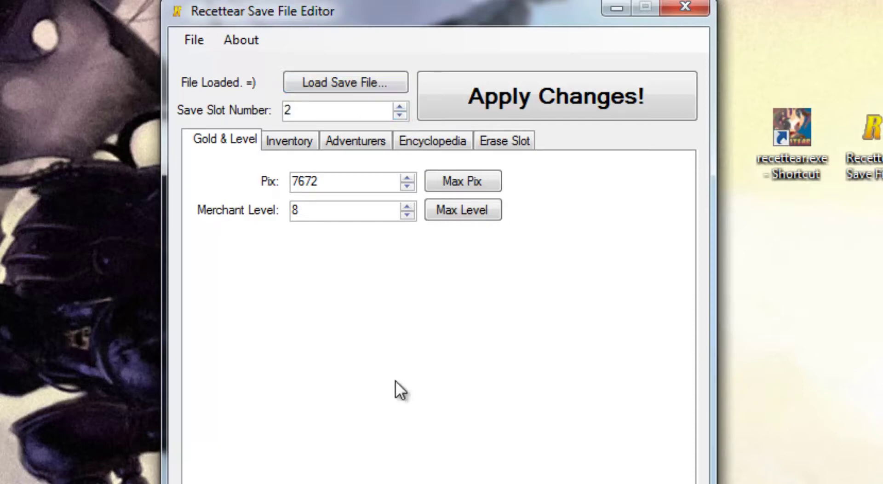
{"action": "left_click", "coordinate": [283, 140]}
{"action": "left_click", "coordinate": [343, 140]}
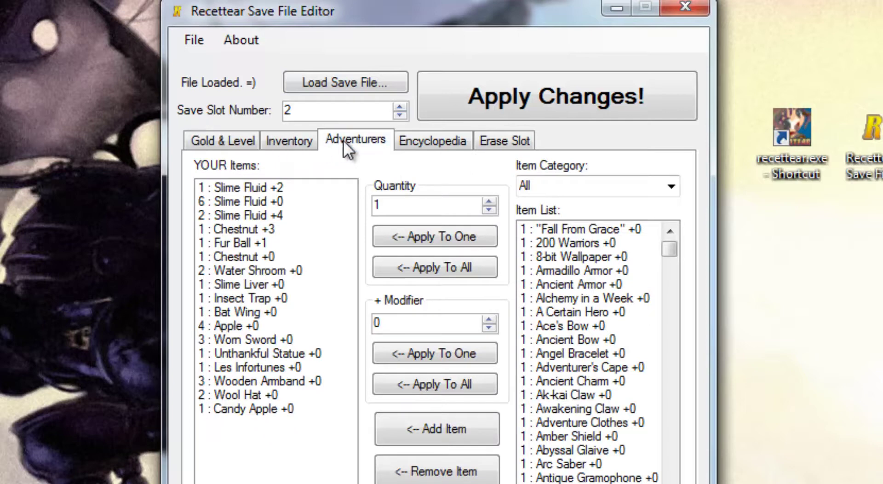
{"action": "left_click", "coordinate": [426, 140]}
{"action": "left_click", "coordinate": [491, 138]}
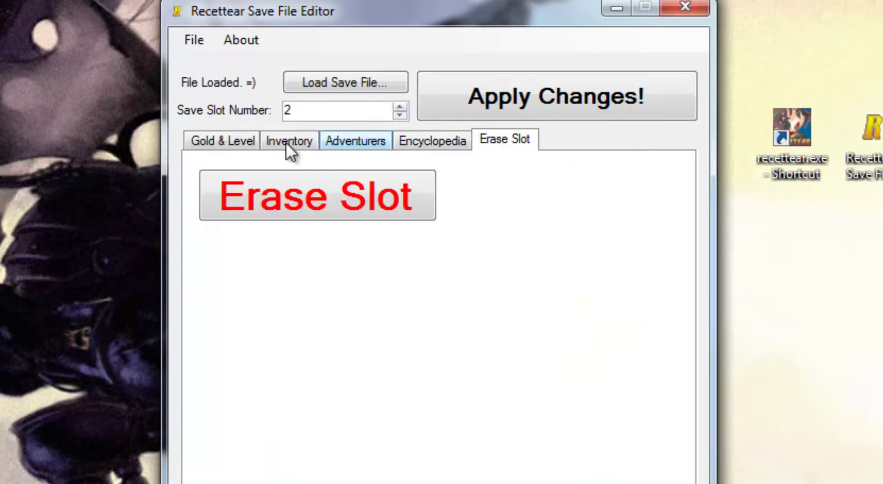
{"action": "left_click", "coordinate": [226, 143]}
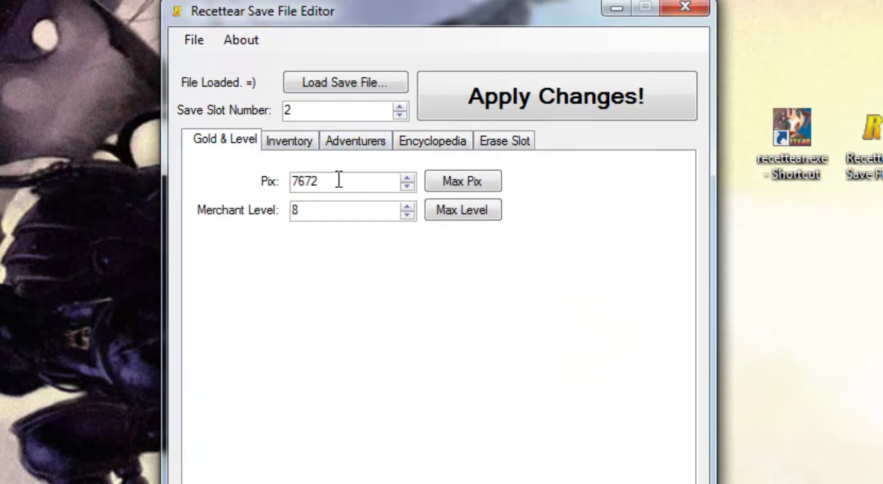
{"action": "double_click", "coordinate": [409, 176]}
{"action": "triple_click", "coordinate": [409, 177]}
{"action": "left_click", "coordinate": [407, 183]}
{"action": "double_click", "coordinate": [407, 184]}
{"action": "left_click", "coordinate": [463, 181]}
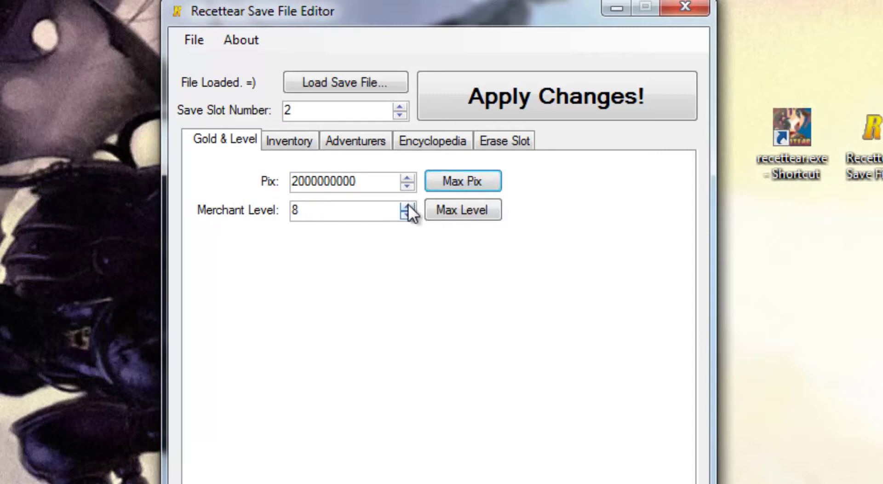
Step: Set save slot 2's merchant level to the maximum of 99 and apply the changes to the save file
{"action": "left_click", "coordinate": [339, 210]}
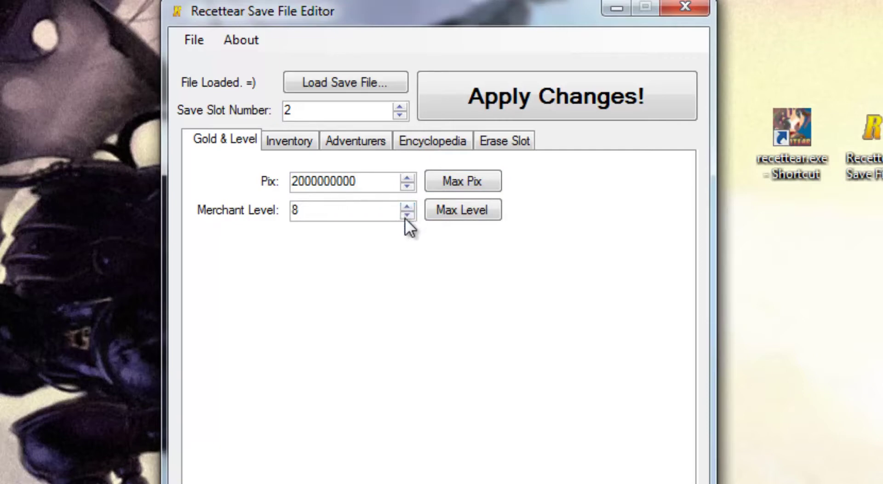
{"action": "left_click", "coordinate": [457, 209]}
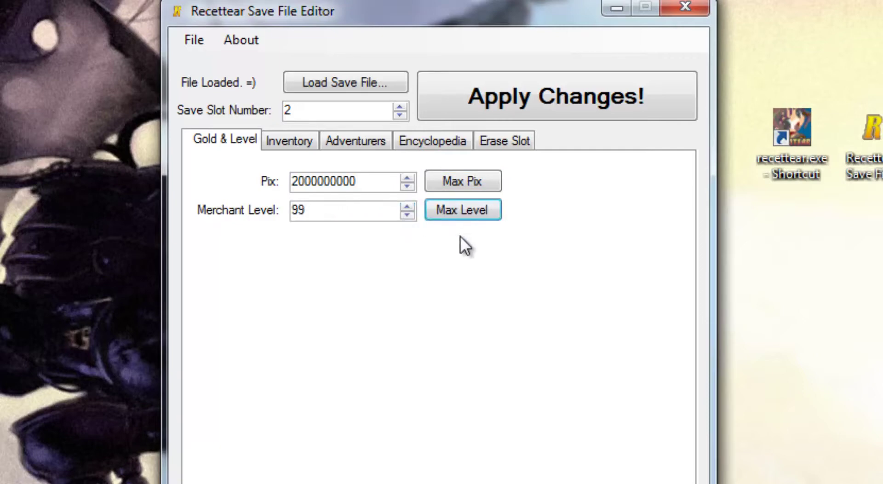
{"action": "left_click", "coordinate": [531, 102]}
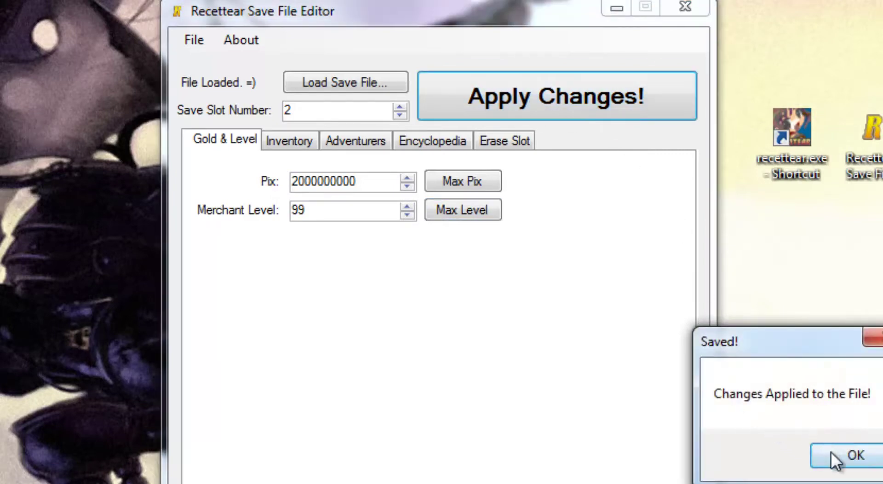
{"action": "left_click", "coordinate": [833, 455]}
Step: Look through the inventory's available items and categories, and filter the item list to Swords
{"action": "left_click", "coordinate": [292, 138]}
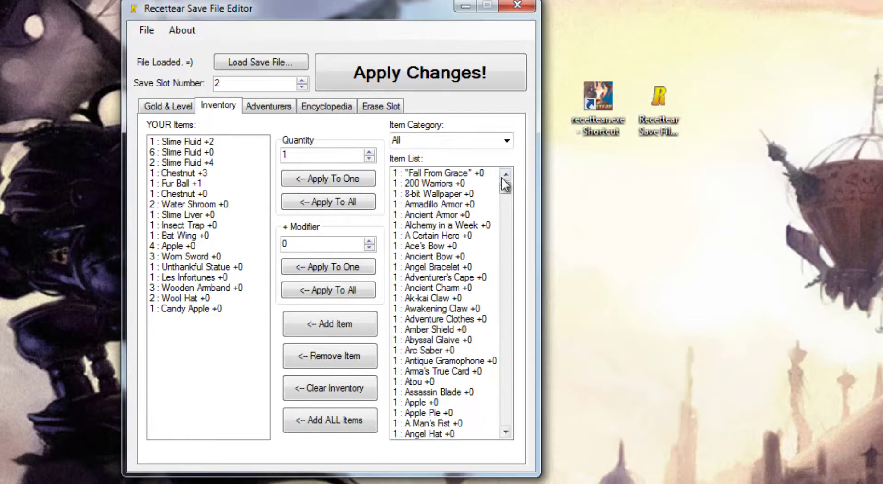
{"action": "left_click_drag", "start_coordinate": [504, 186], "coordinate": [504, 154]}
{"action": "left_click", "coordinate": [507, 141]}
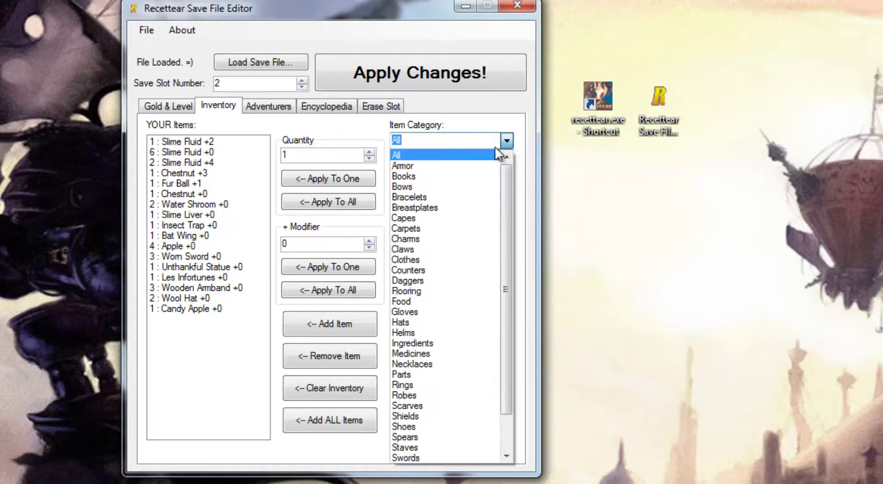
{"action": "scroll", "coordinate": [453, 325], "scroll_direction": "down", "scroll_amount": 1}
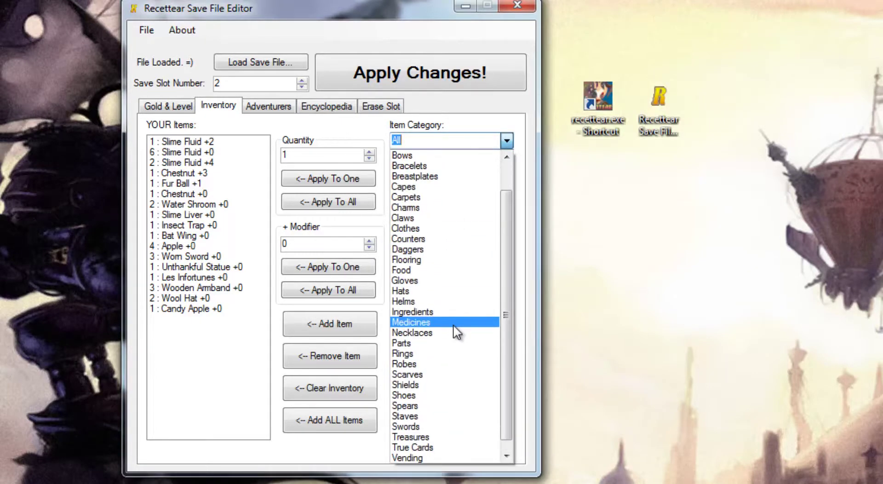
{"action": "scroll", "coordinate": [451, 329], "scroll_direction": "down", "scroll_amount": 1}
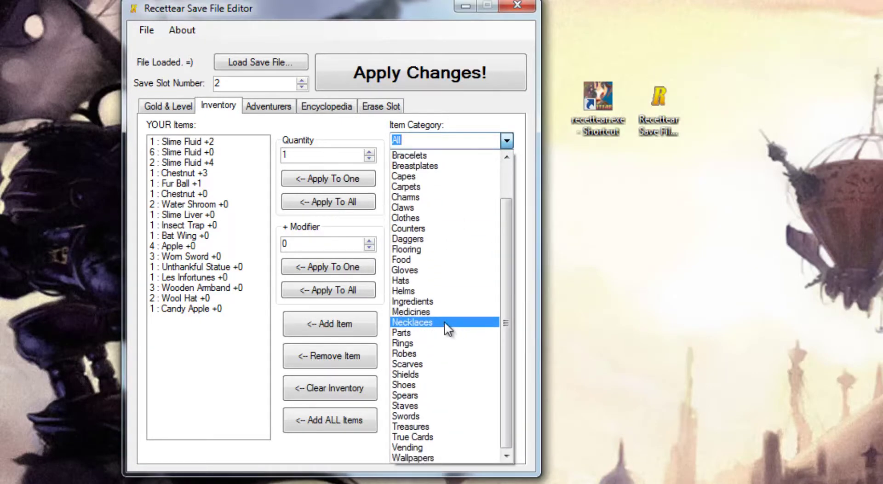
{"action": "left_click", "coordinate": [424, 414]}
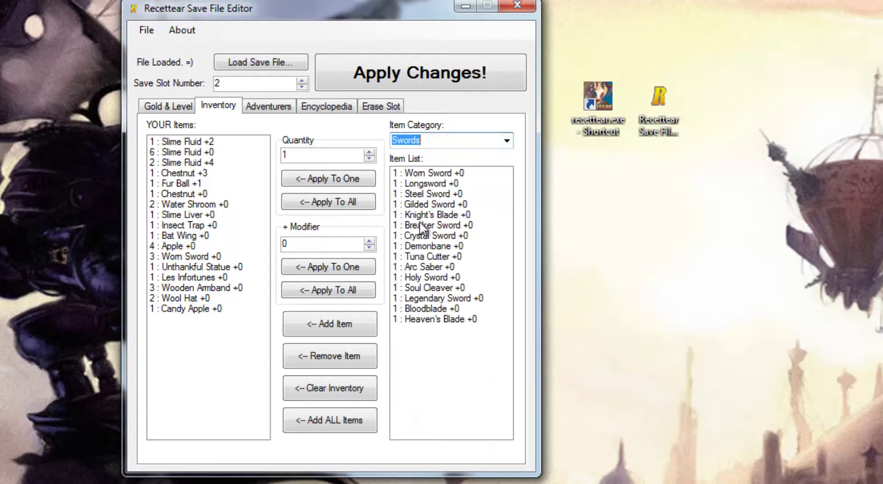
Step: Add a quantity of 99 Heaven's Blade swords with a +15 modifier to the inventory
{"action": "left_click", "coordinate": [437, 319]}
{"action": "left_click", "coordinate": [369, 240]}
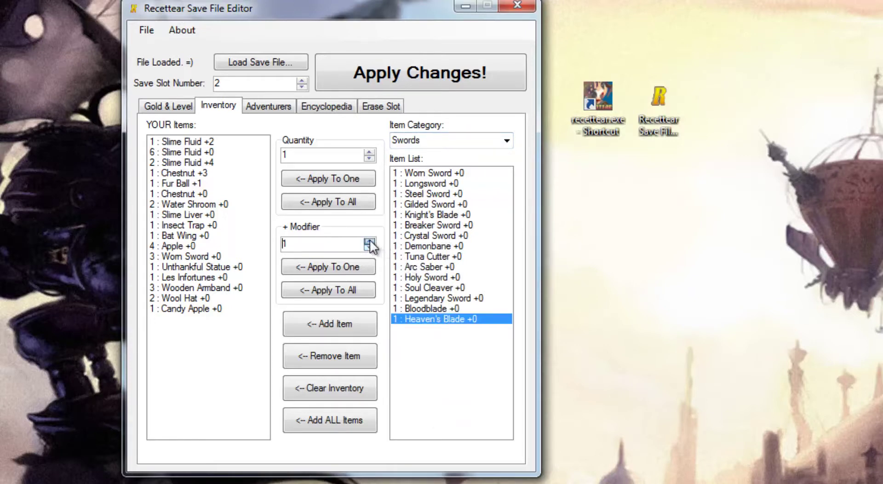
{"action": "left_click_drag", "start_coordinate": [370, 240], "coordinate": [369, 241]}
{"action": "left_click", "coordinate": [341, 152]}
{"action": "left_click", "coordinate": [345, 324]}
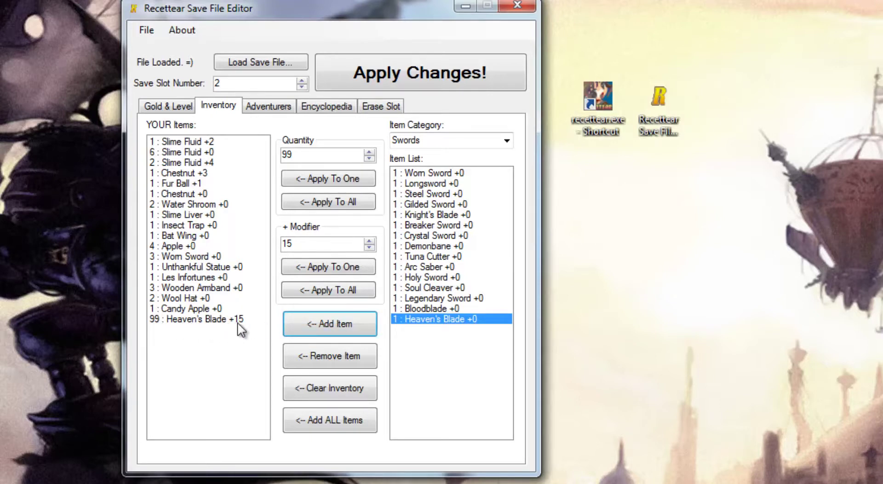
Step: Filter the adventurers' item list to Shields and equip Louie's slot 3 with a TH Shield with a +15 modifier
{"action": "left_click", "coordinate": [272, 110]}
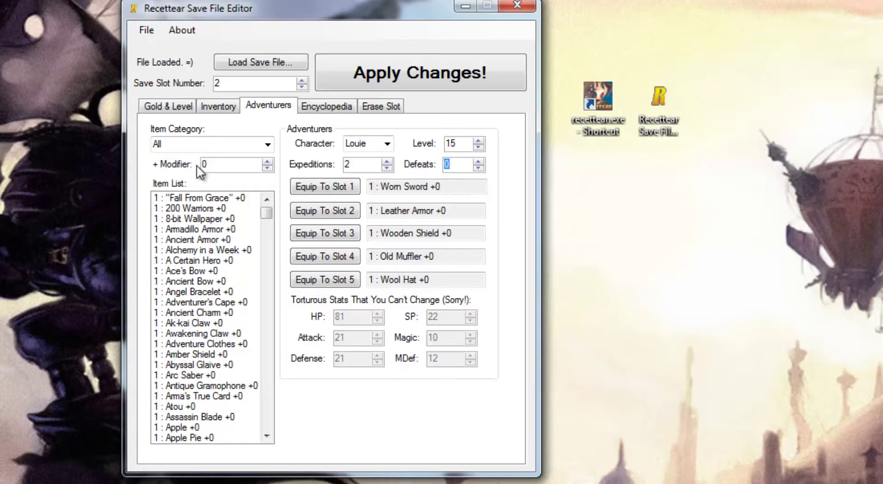
{"action": "mouse_move", "coordinate": [266, 214]}
{"action": "left_mouse_down"}
{"action": "mouse_move", "coordinate": [267, 416]}
{"action": "mouse_move", "coordinate": [266, 207]}
{"action": "left_mouse_up"}
{"action": "left_click", "coordinate": [266, 140]}
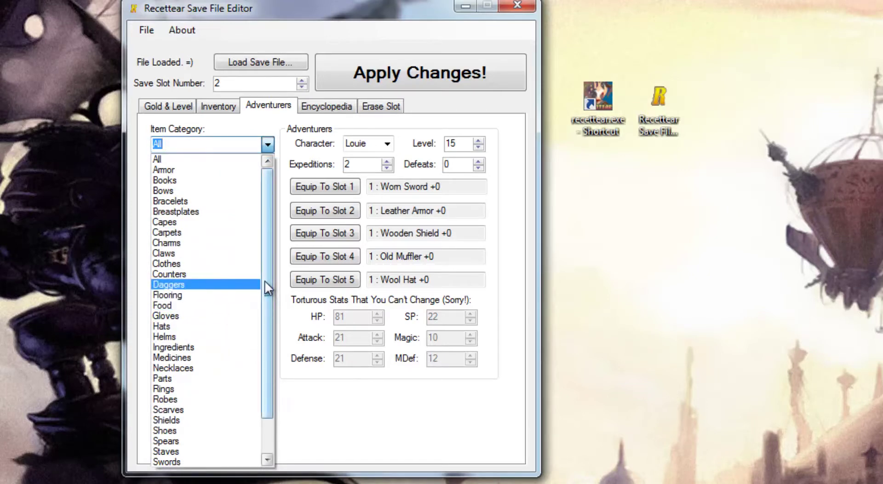
{"action": "left_click", "coordinate": [365, 409]}
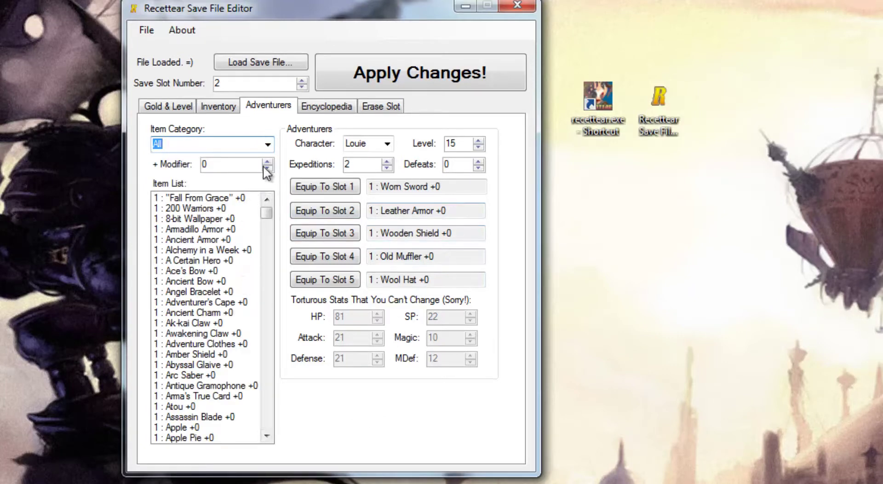
{"action": "left_click", "coordinate": [267, 144]}
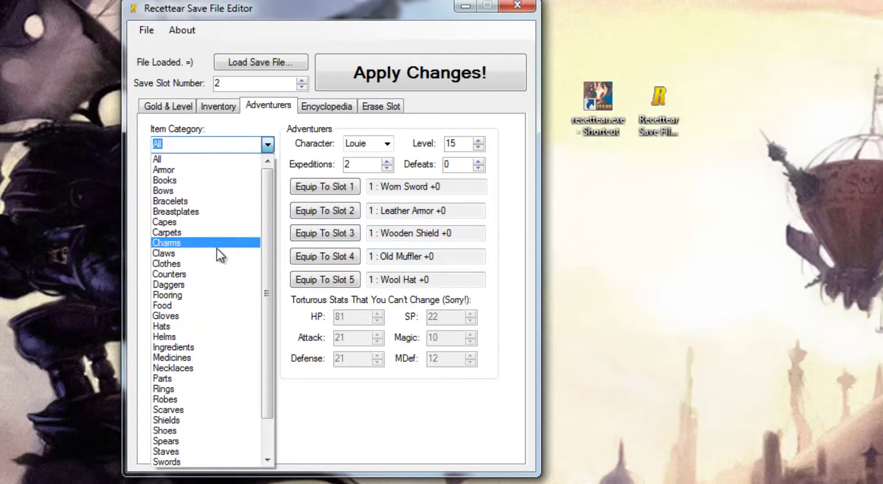
{"action": "left_click", "coordinate": [189, 421]}
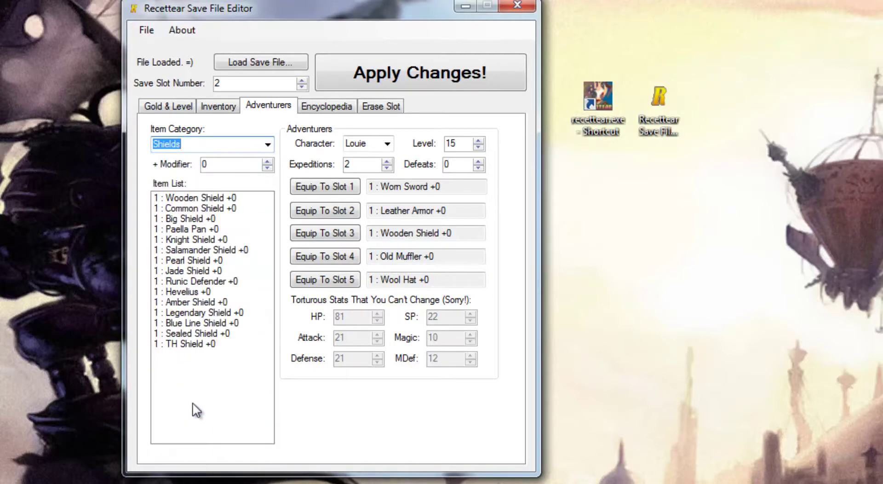
{"action": "left_click", "coordinate": [194, 344]}
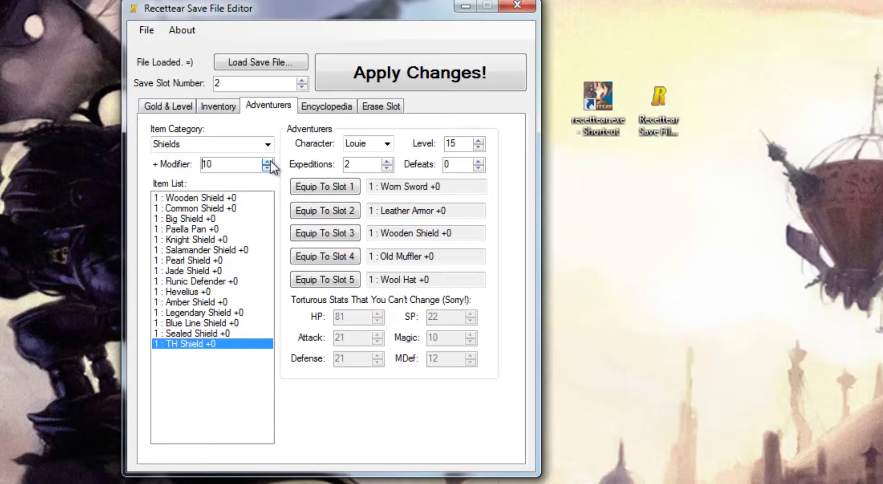
{"action": "left_click", "coordinate": [331, 233]}
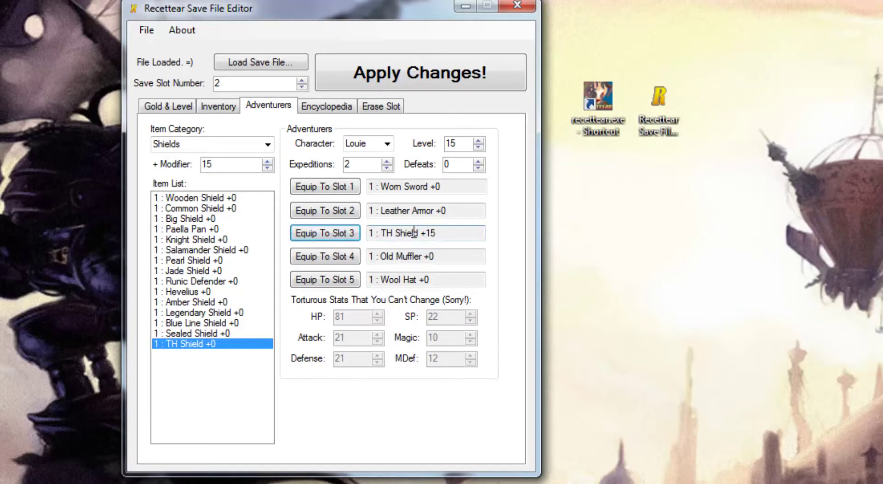
Step: Examine the encyclopedia's entries, available items and categories, and look at the option for erasing the slot
{"action": "left_click", "coordinate": [332, 103]}
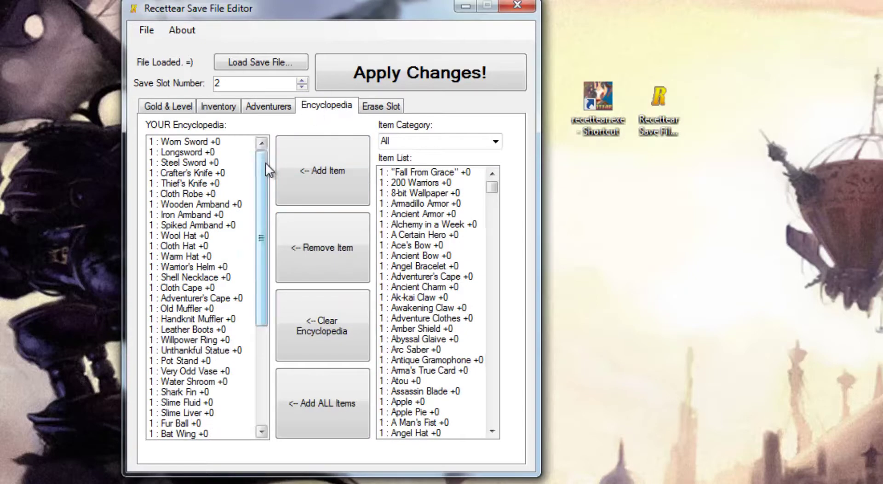
{"action": "mouse_move", "coordinate": [263, 162]}
{"action": "left_mouse_down"}
{"action": "mouse_move", "coordinate": [256, 238]}
{"action": "mouse_move", "coordinate": [253, 158]}
{"action": "left_mouse_up"}
{"action": "left_click", "coordinate": [213, 164]}
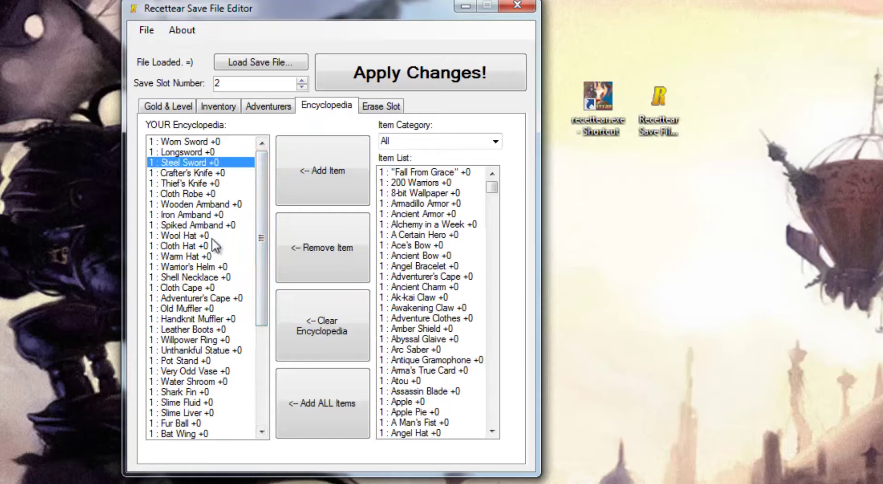
{"action": "left_click_drag", "start_coordinate": [263, 252], "coordinate": [255, 363]}
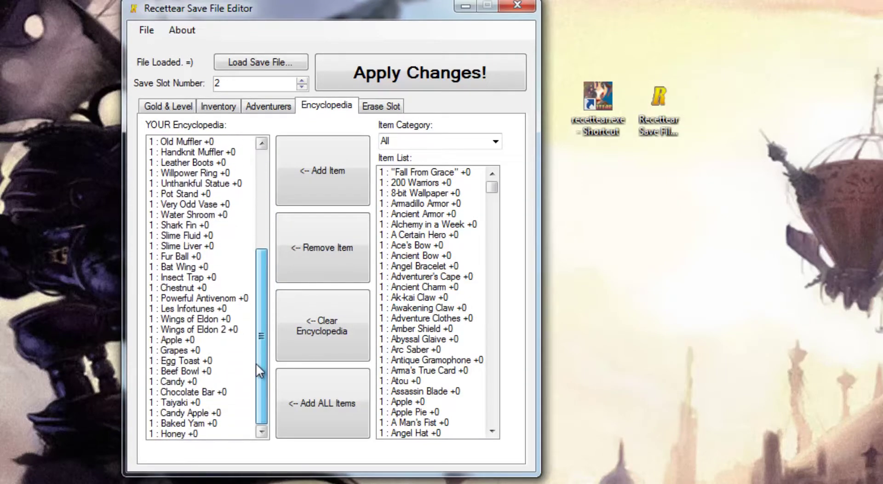
{"action": "left_click", "coordinate": [448, 226]}
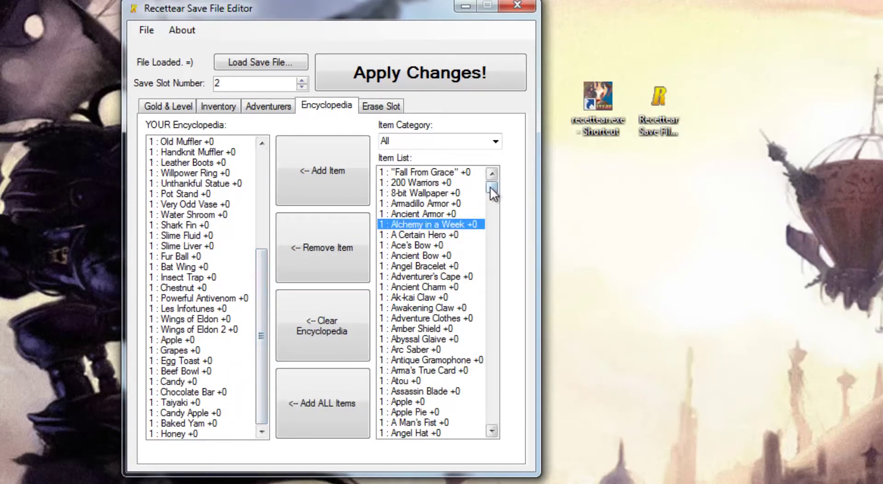
{"action": "mouse_move", "coordinate": [490, 187]}
{"action": "left_mouse_down"}
{"action": "mouse_move", "coordinate": [495, 423]}
{"action": "mouse_move", "coordinate": [491, 177]}
{"action": "left_mouse_up"}
{"action": "left_click", "coordinate": [496, 141]}
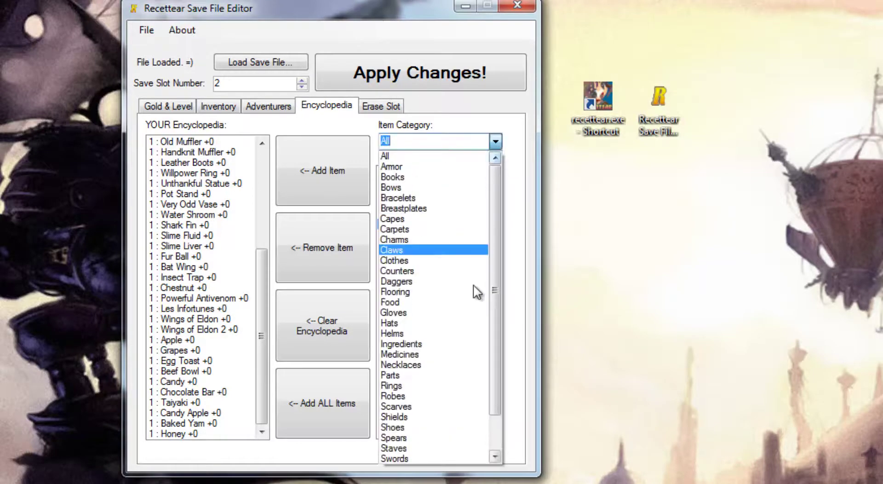
{"action": "left_click", "coordinate": [496, 141]}
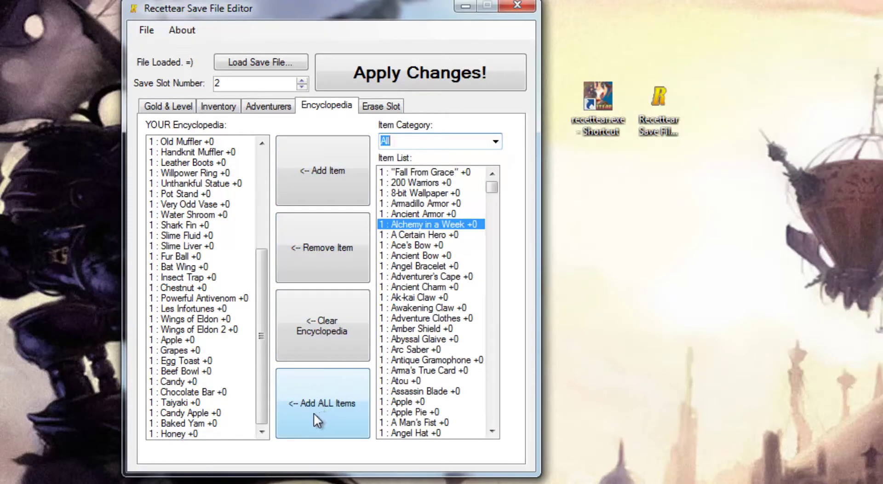
{"action": "left_click", "coordinate": [374, 105]}
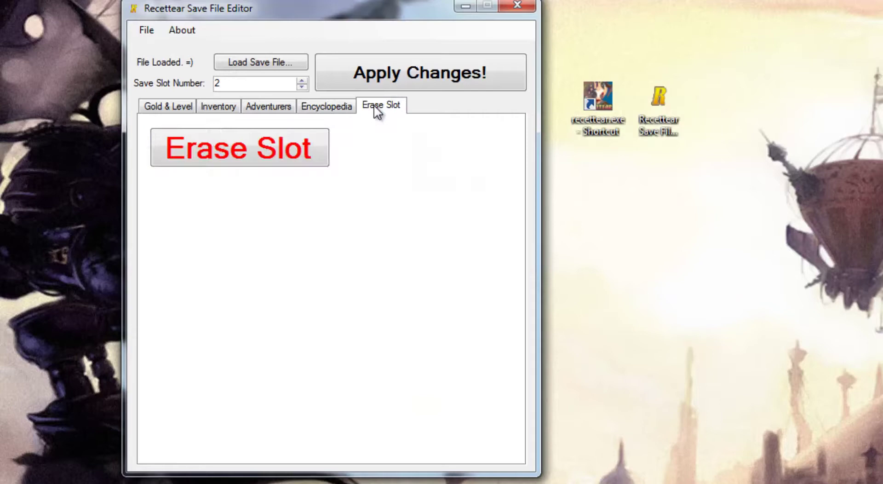
Step: Return to the encyclopedia and apply the inventory and equipment changes to the save file
{"action": "left_click", "coordinate": [326, 106]}
{"action": "left_click", "coordinate": [393, 83]}
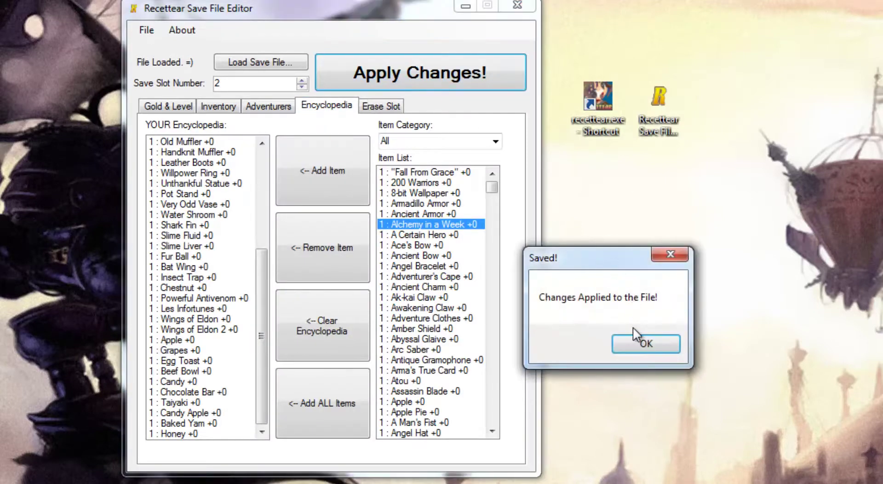
{"action": "left_click", "coordinate": [636, 344]}
Step: Review the slot's pix, merchant level and inventory, set Louie's level to 16 and apply the changes
{"action": "left_click", "coordinate": [176, 108]}
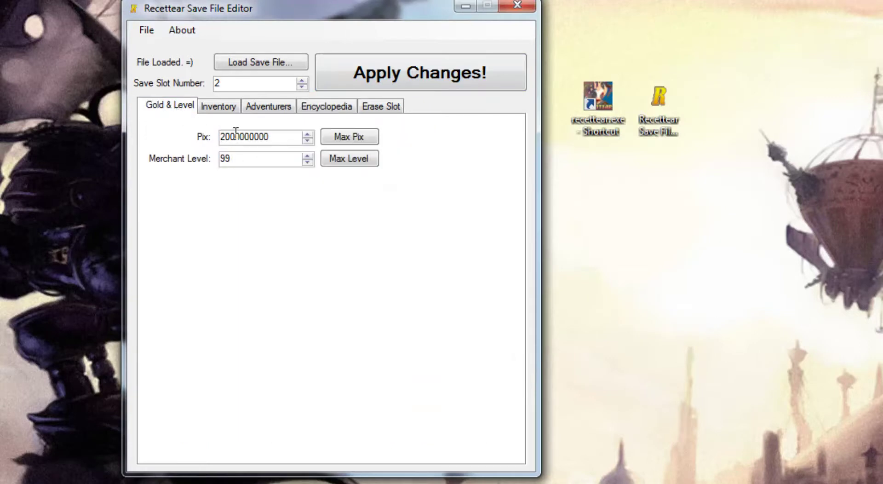
{"action": "left_click", "coordinate": [219, 106]}
{"action": "left_click", "coordinate": [225, 319]}
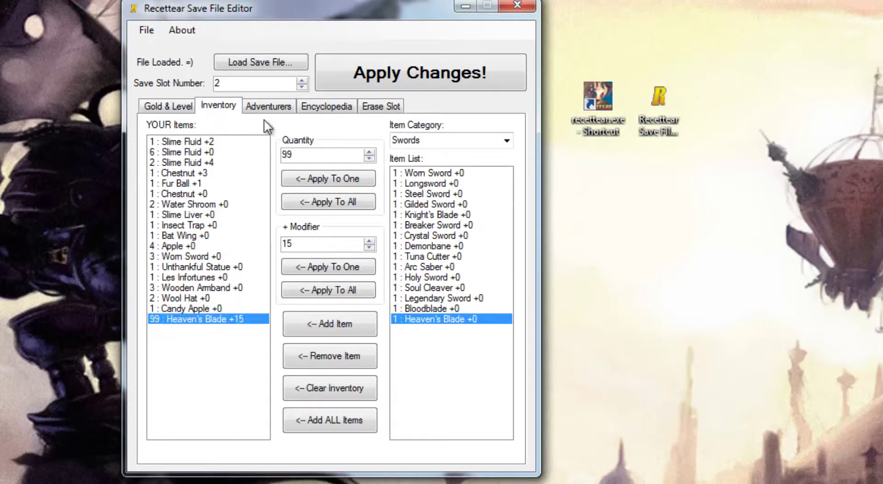
{"action": "left_click", "coordinate": [270, 107]}
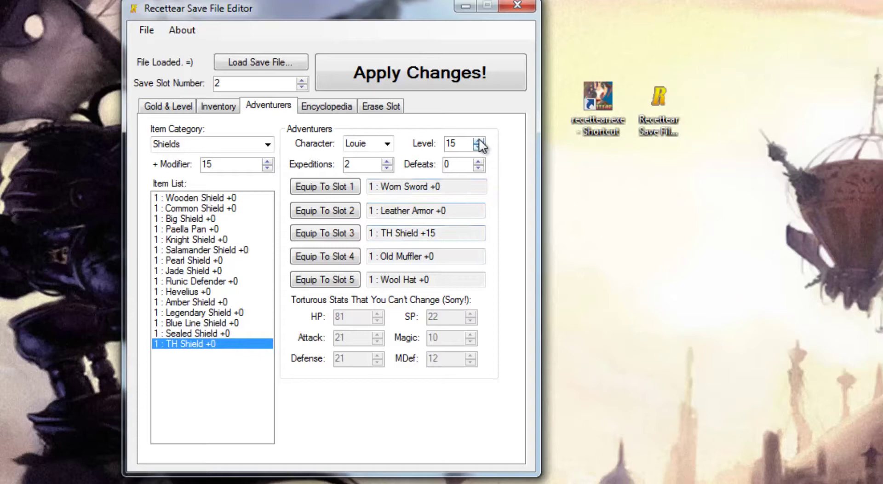
{"action": "left_click", "coordinate": [430, 81]}
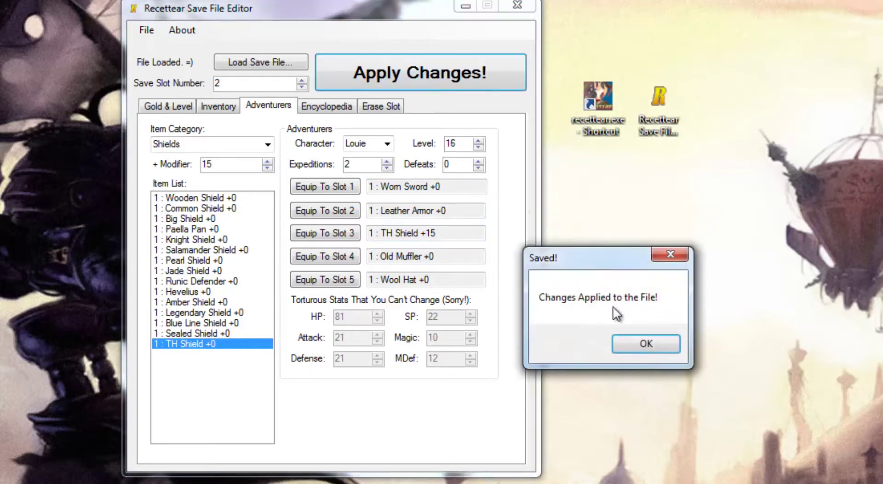
{"action": "left_click", "coordinate": [628, 344]}
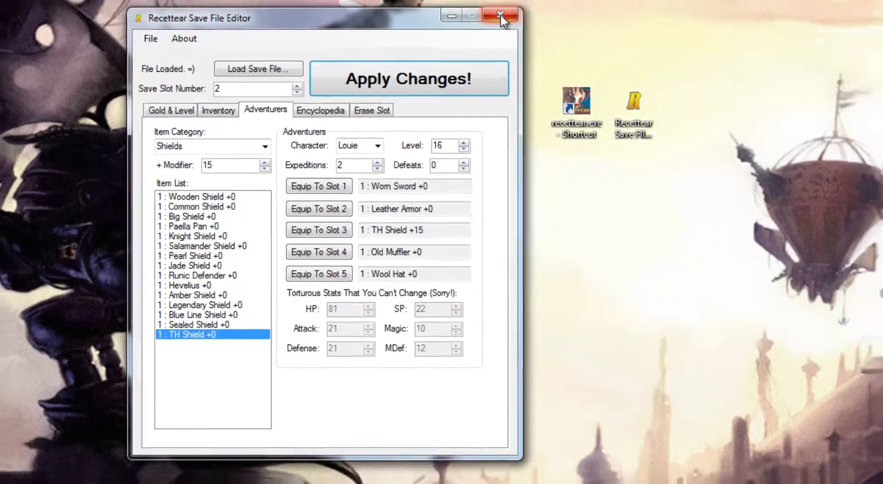
Step: Close the save file editor, launch Recettear and maximize the game window
{"action": "left_click", "coordinate": [517, 8]}
{"action": "double_click", "coordinate": [436, 138]}
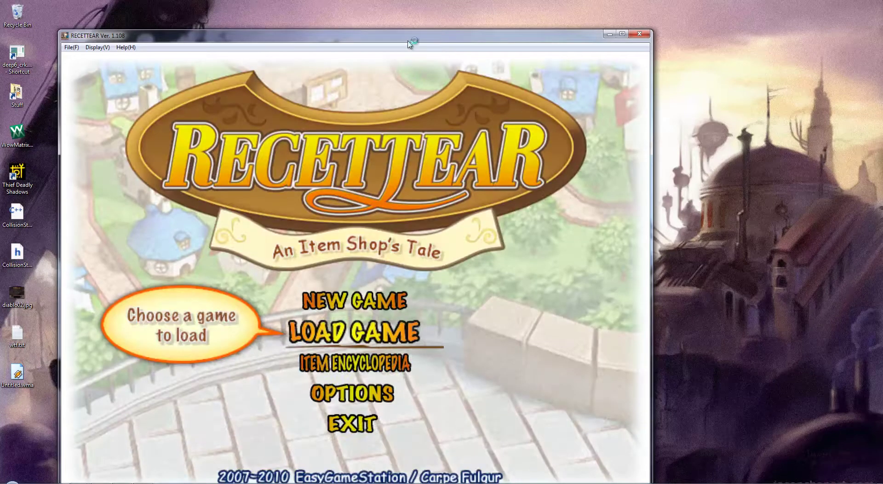
{"action": "left_click_drag", "start_coordinate": [411, 36], "coordinate": [416, 4]}
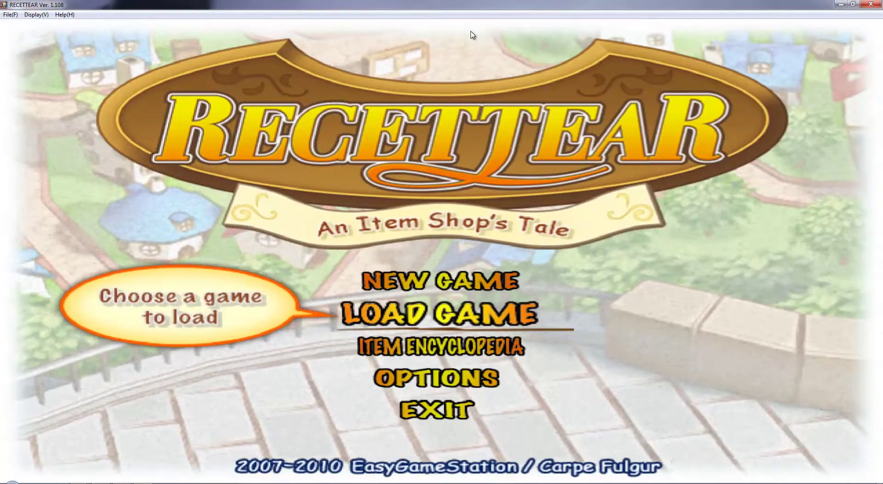
Step: Load the saved game in slot 002 from the title screen
{"action": "key", "text": "Return"}
{"action": "key", "text": "Up"}
{"action": "key", "text": "Down"}
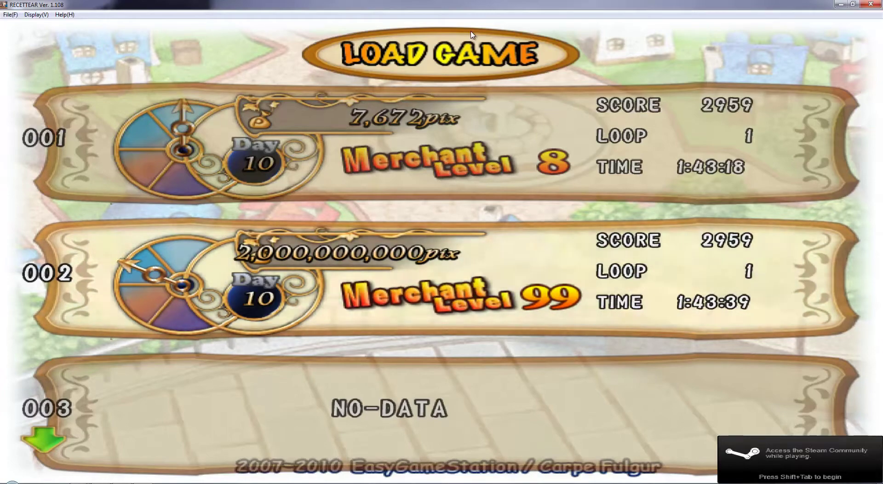
{"action": "key", "text": "Return"}
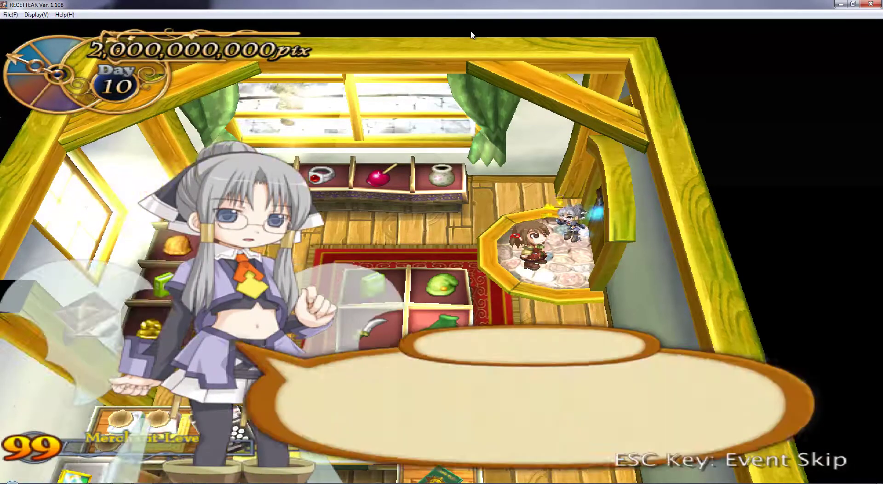
Step: Skip the opening conversation and walk the character down into the shop
{"action": "key", "text": "Escape"}
{"action": "key", "text": "Return"}
{"action": "key", "text": "Down"}
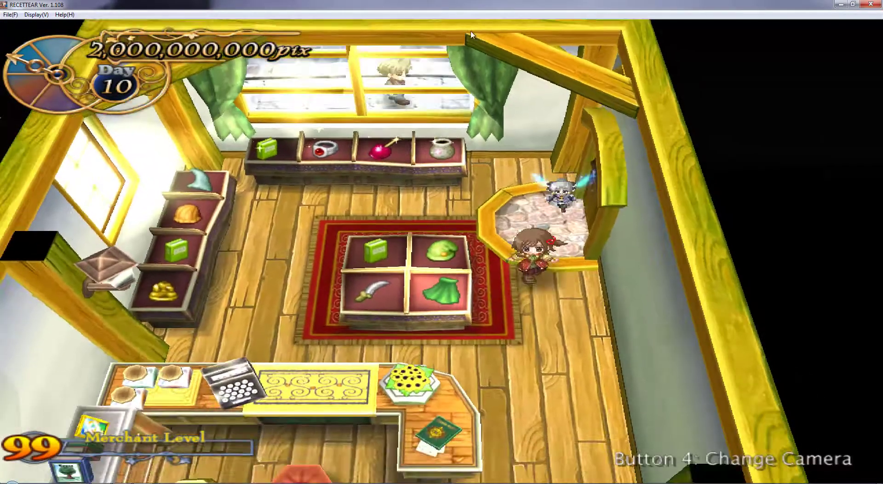
Step: Inspect the owned swords, including the Heaven's Blade+15, in the pause menu's item list and return to the shop
{"action": "key", "text": "Escape"}
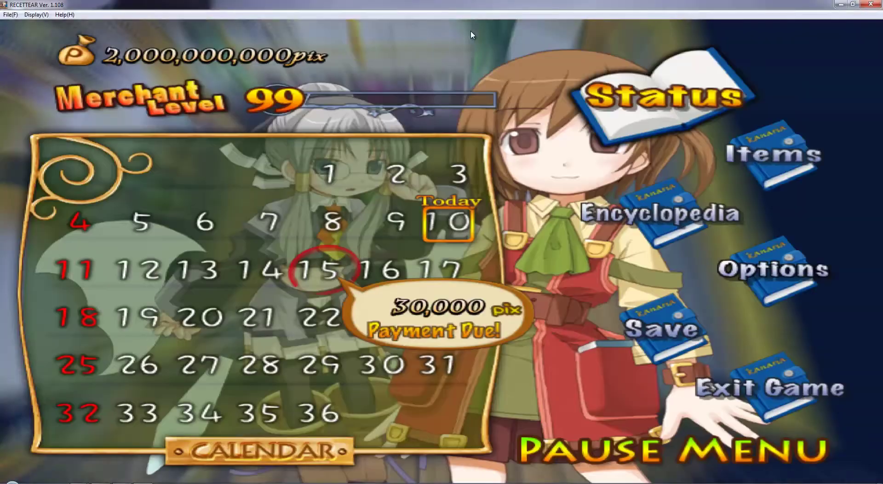
{"action": "key", "text": "Escape"}
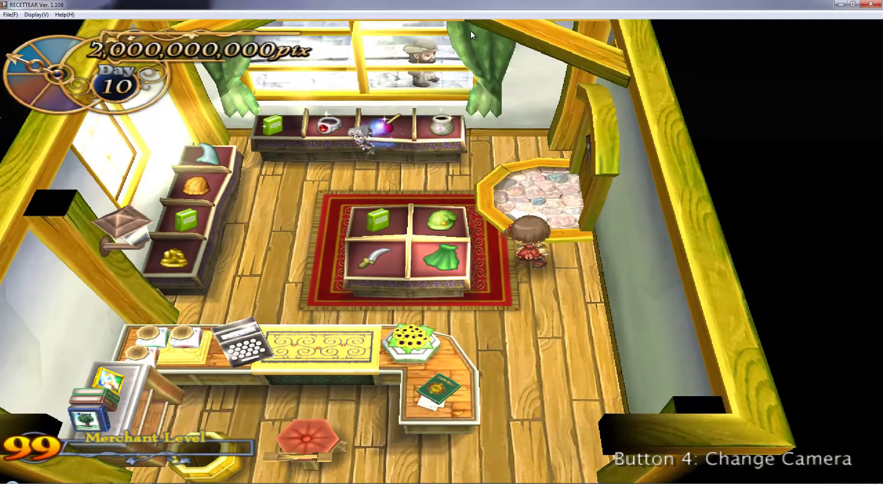
{"action": "key", "text": "Escape"}
{"action": "key", "text": "Return"}
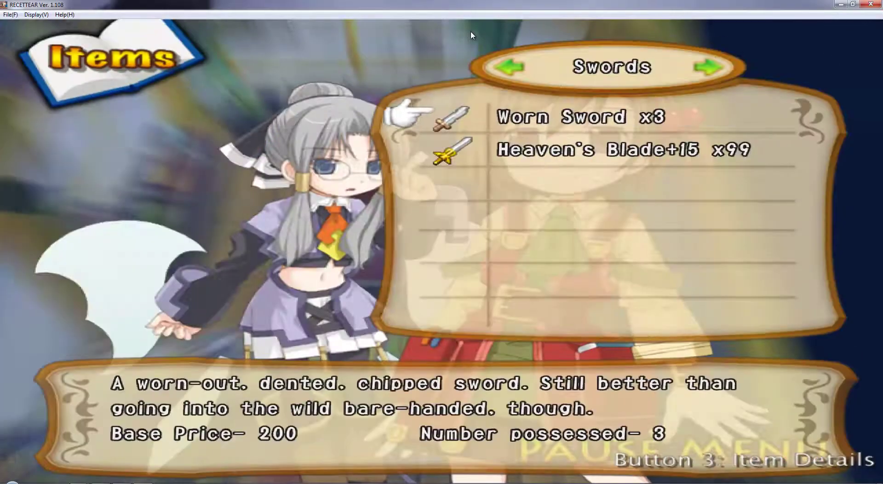
{"action": "key", "text": "Down"}
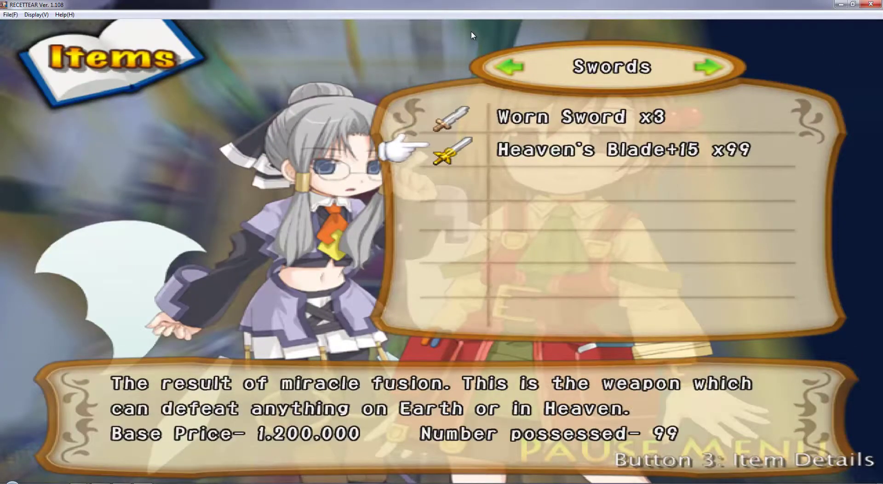
{"action": "key", "text": "Escape"}
{"action": "key", "text": "Escape"}
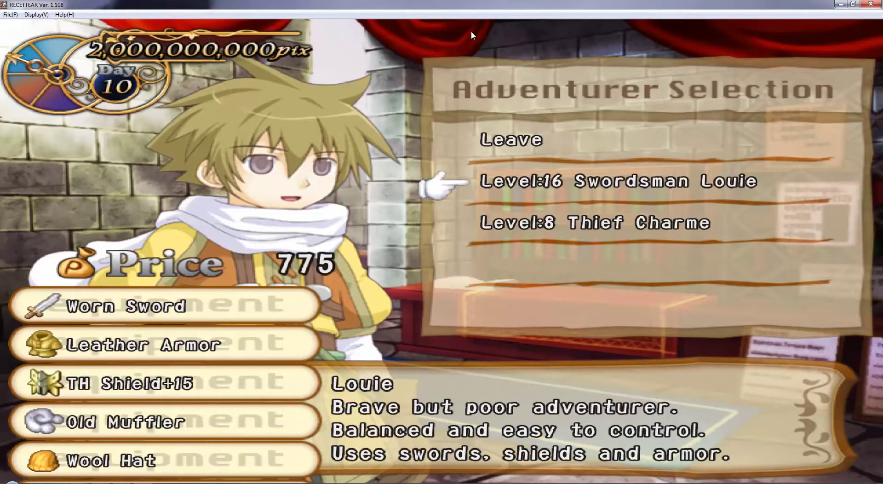
Step: Choose Swordsman Louie as the adventurer and put a Heaven's Blade+15 in carried item slot 1
{"action": "key", "text": "Return"}
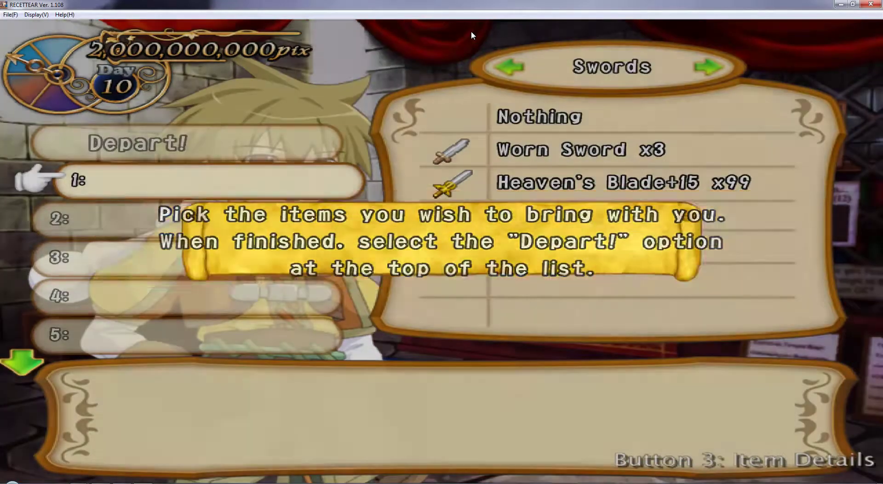
{"action": "key", "text": "Return"}
{"action": "key", "text": "Down"}
{"action": "key", "text": "Return"}
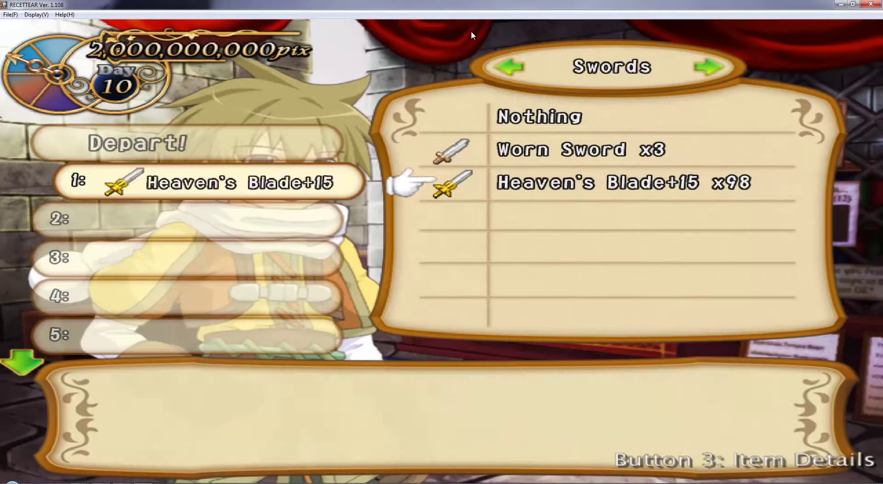
Step: Depart for the Amber Garden dungeon, floors 1 to 5
{"action": "key", "text": "Up"}
{"action": "key", "text": "Return"}
{"action": "key", "text": "Right"}
{"action": "key", "text": "Return"}
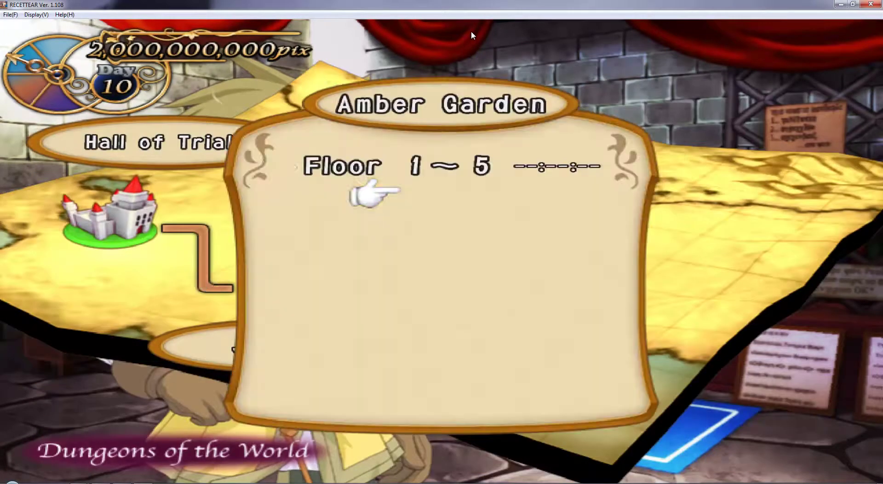
{"action": "key", "text": "Return"}
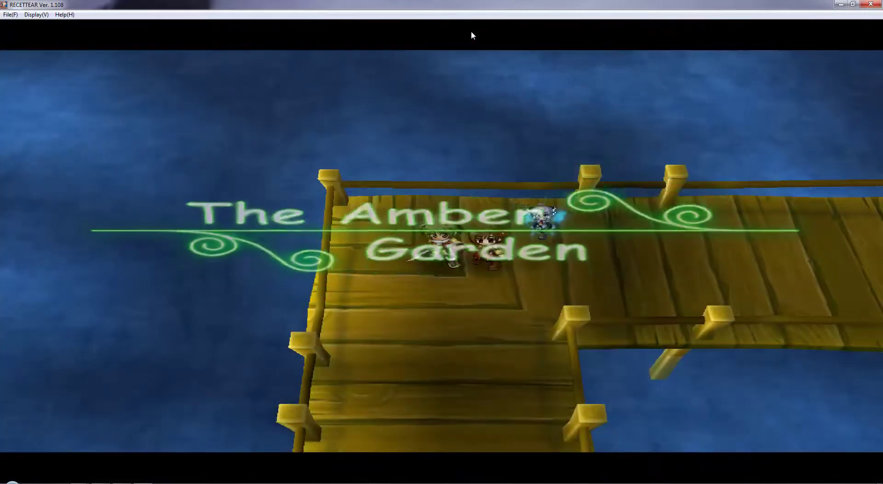
{"action": "key", "text": "Return"}
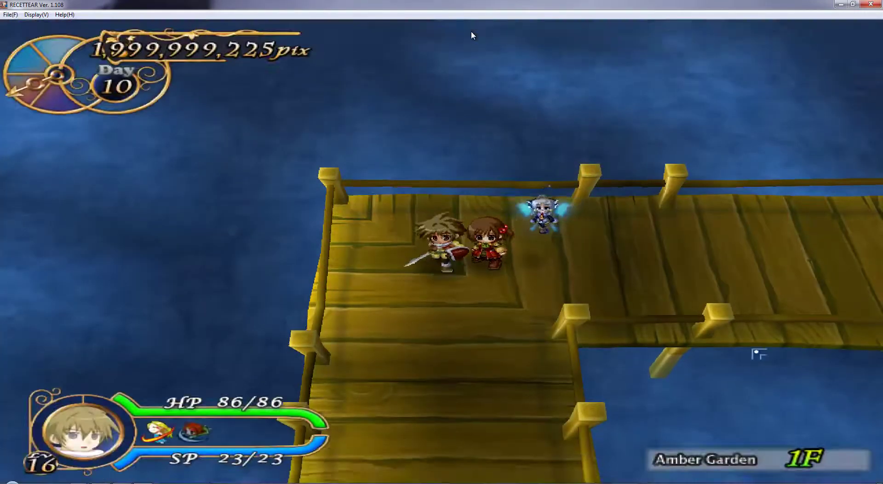
Step: Lead Louie down the wooden bridge, defeat the enemies along it and walk onto the grassy area
{"action": "key", "text": "Down"}
{"action": "key", "text": "Down"}
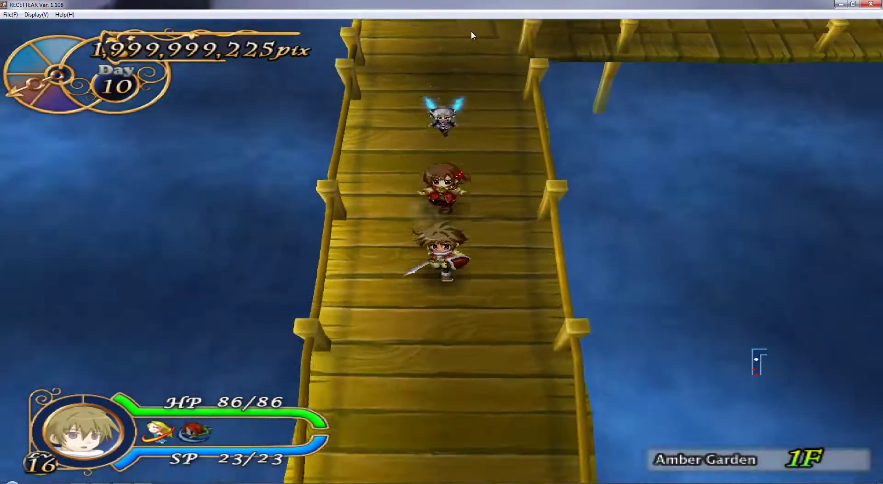
{"action": "key", "text": "z"}
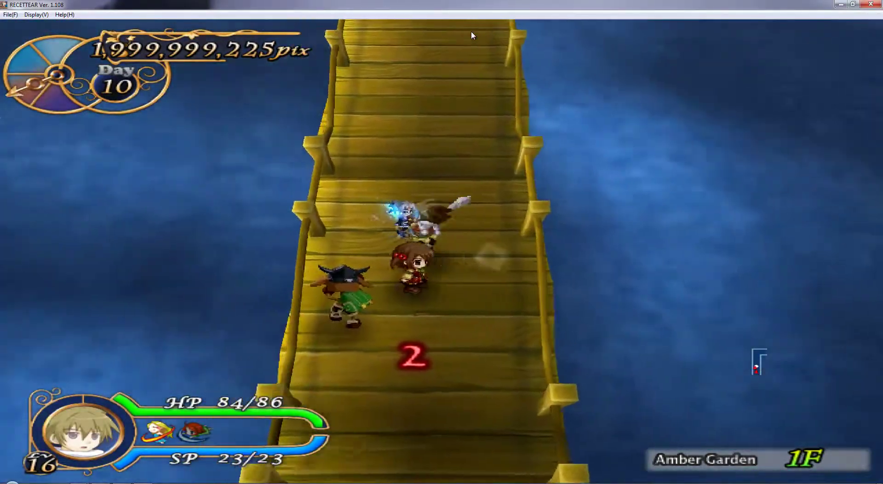
{"action": "key", "text": "z"}
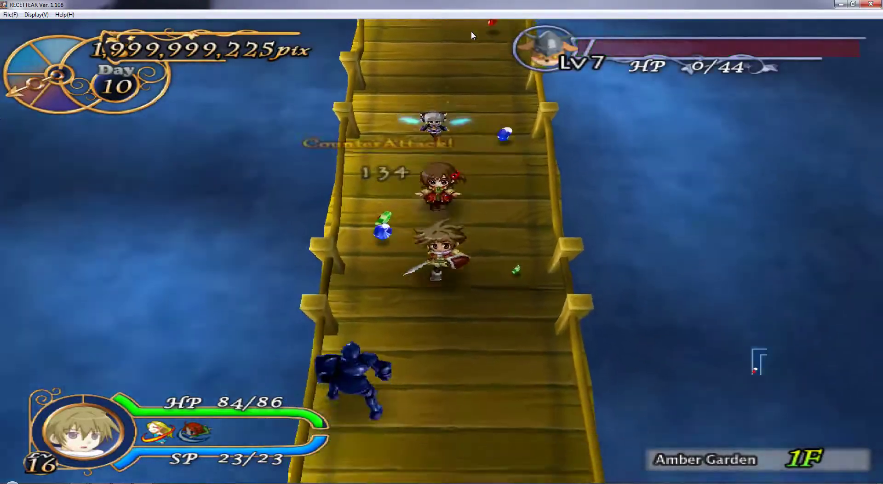
{"action": "key", "text": "z"}
{"action": "key", "text": "Down"}
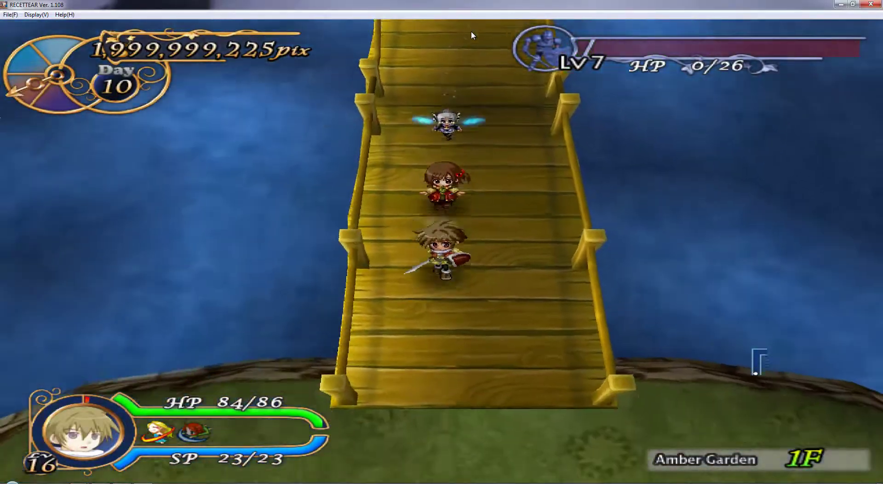
{"action": "key", "text": "Down"}
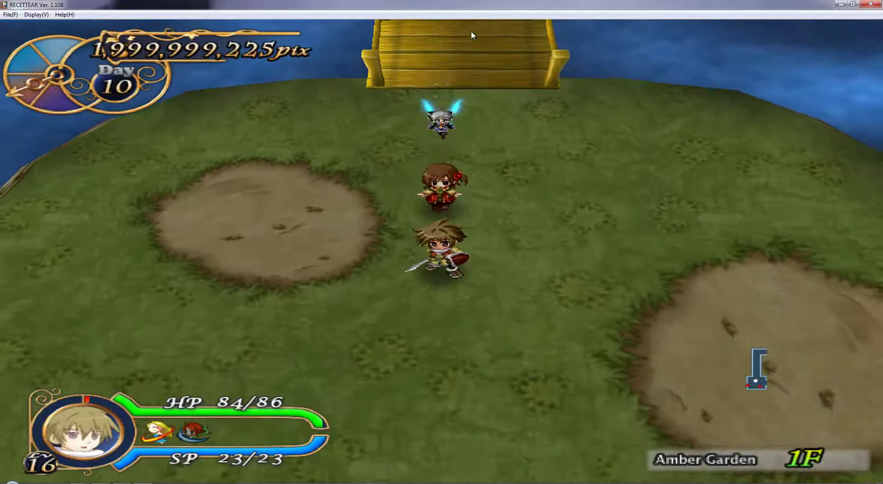
Step: Attack and defeat the enemies on the grassy area of Amber Garden 1F
{"action": "key", "text": "Escape"}
{"action": "key", "text": "Escape"}
{"action": "key", "text": "Right"}
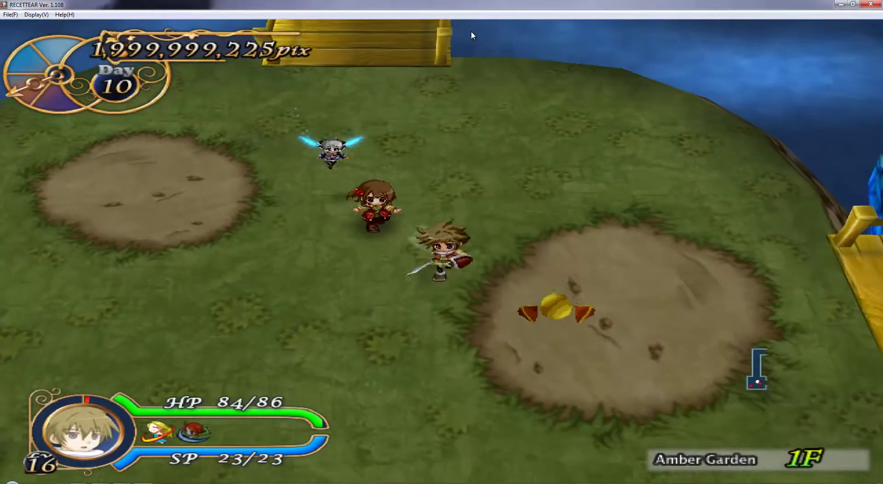
{"action": "key", "text": "z"}
{"action": "key", "text": "Down"}
{"action": "key", "text": "z"}
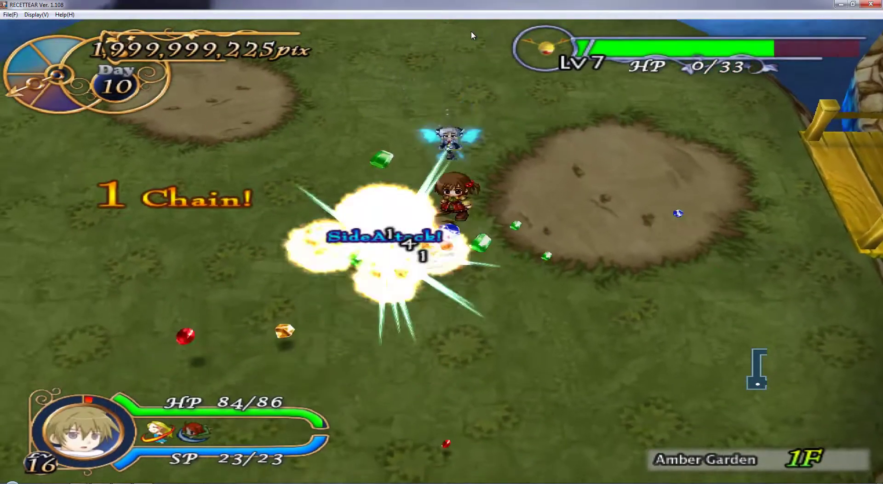
Step: Leave the dungeon for the title screen without saving and exit the game to Windows
{"action": "key", "text": "Escape"}
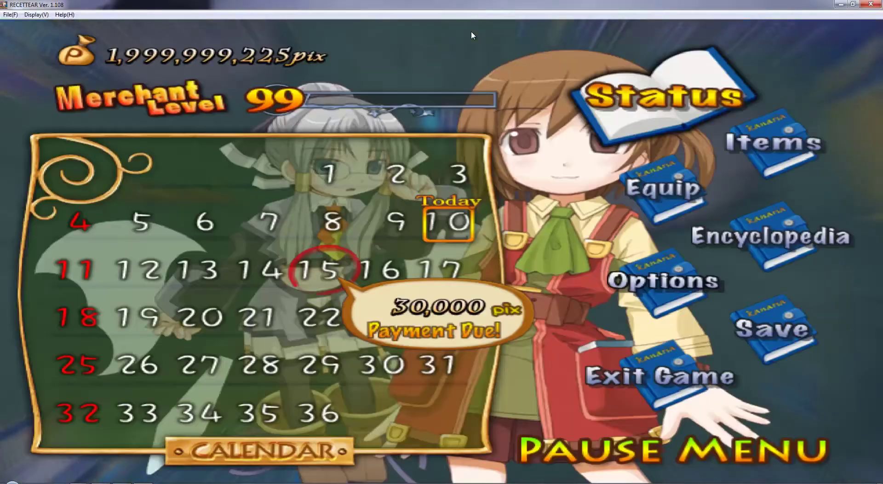
{"action": "key", "text": "Up"}
{"action": "key", "text": "Up"}
{"action": "key", "text": "Down"}
{"action": "key", "text": "z"}
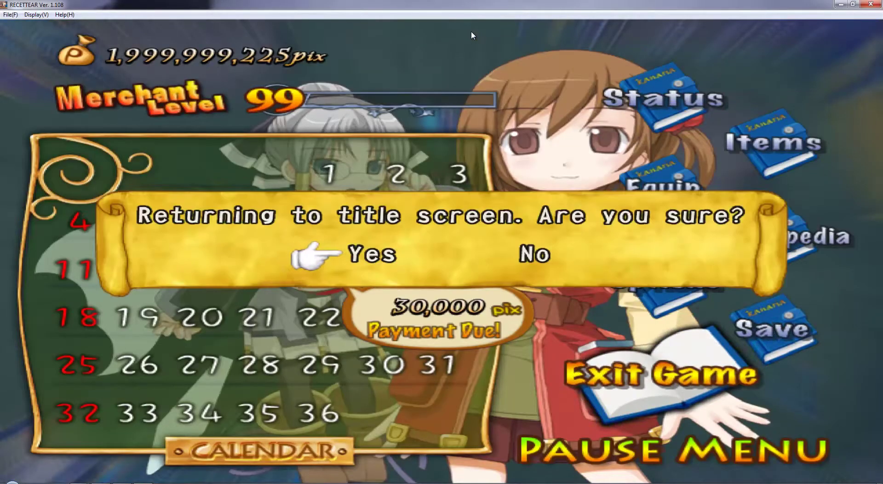
{"action": "key", "text": "z"}
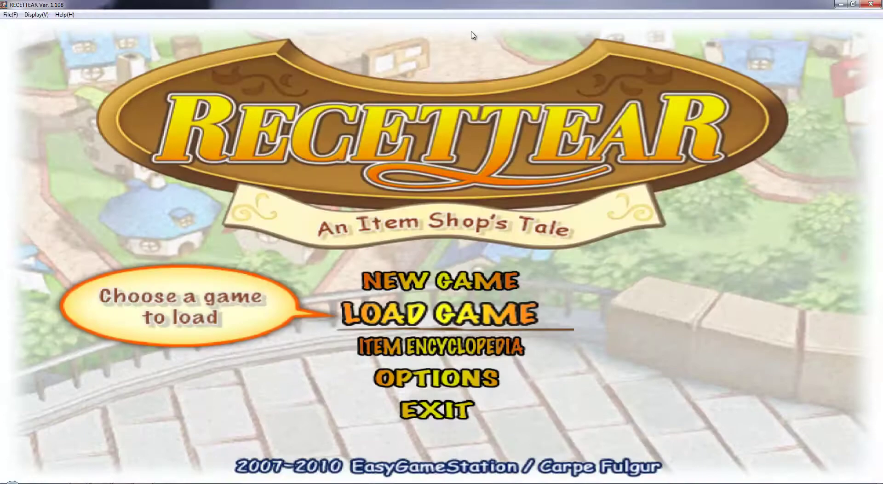
{"action": "key", "text": "Down"}
{"action": "key", "text": "Down"}
{"action": "key", "text": "Down"}
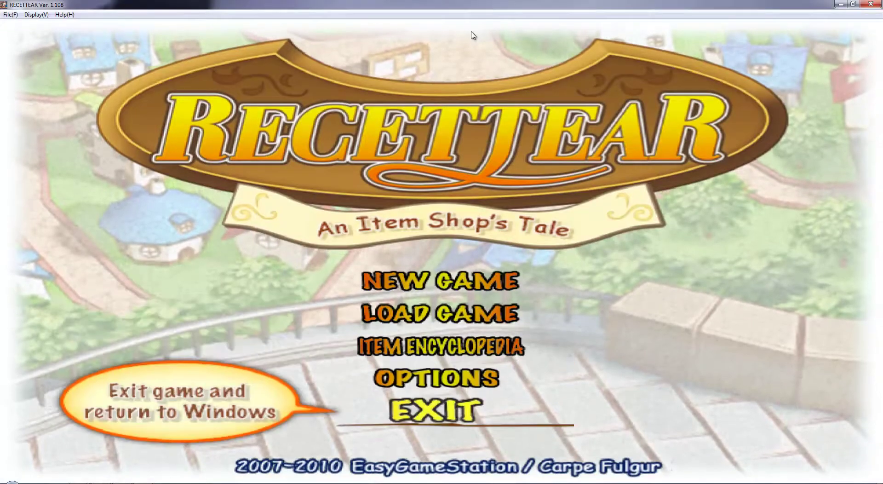
{"action": "key", "text": "z"}
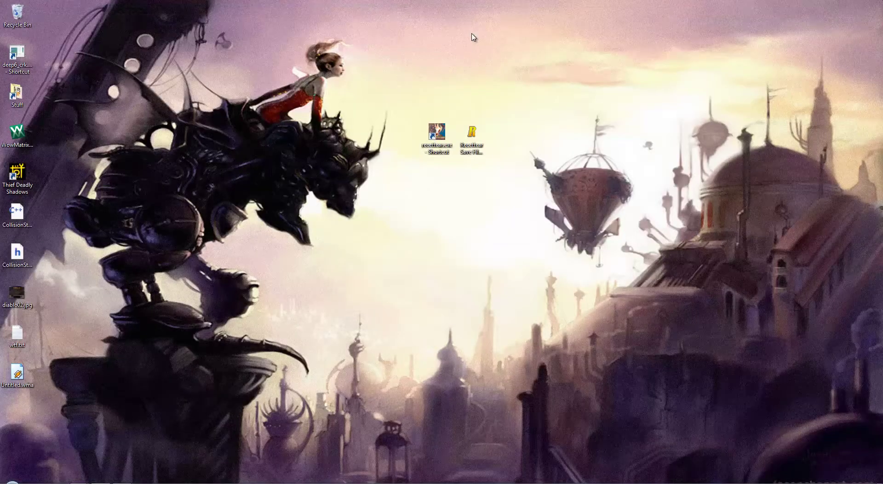
Step: Switch to the Recettear Save File Editor, load save.dat and select save slot 2
{"action": "double_click", "coordinate": [472, 138]}
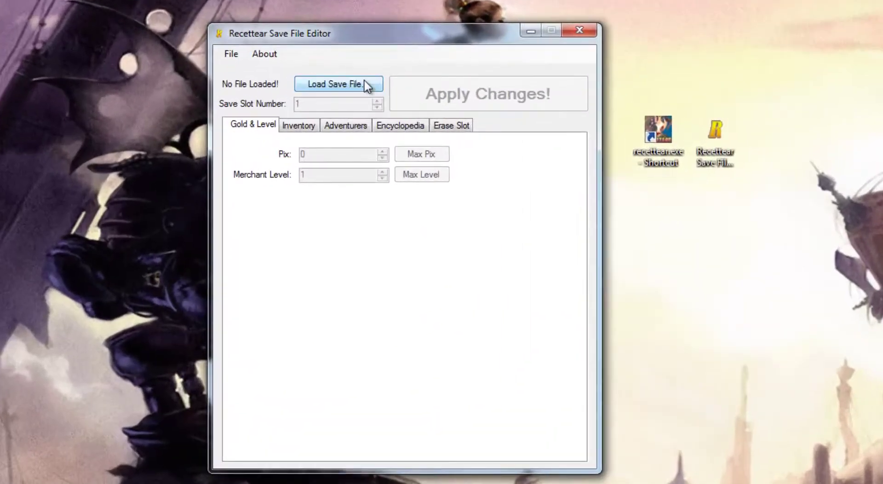
{"action": "left_click", "coordinate": [167, 107]}
{"action": "left_click", "coordinate": [386, 260]}
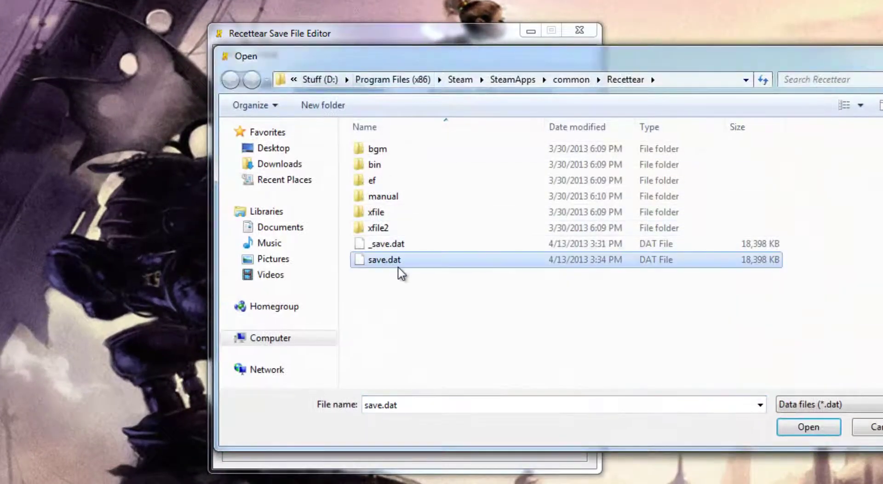
{"action": "left_click", "coordinate": [808, 427]}
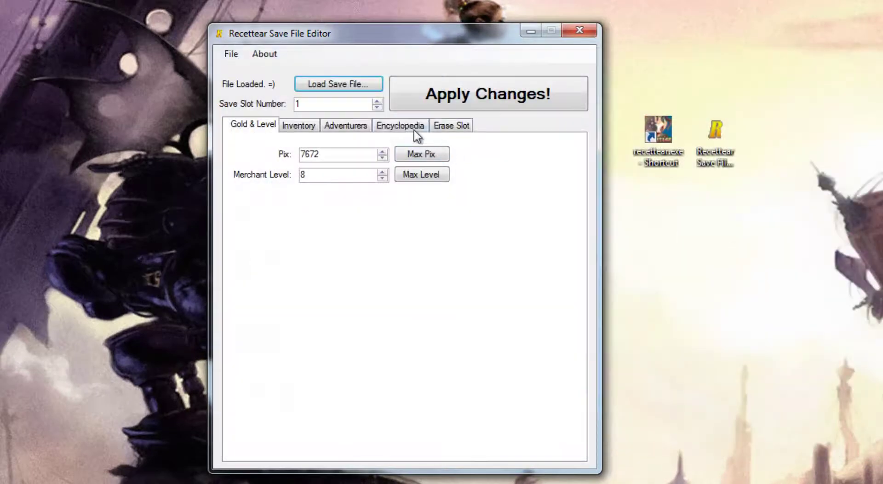
{"action": "left_click", "coordinate": [377, 102]}
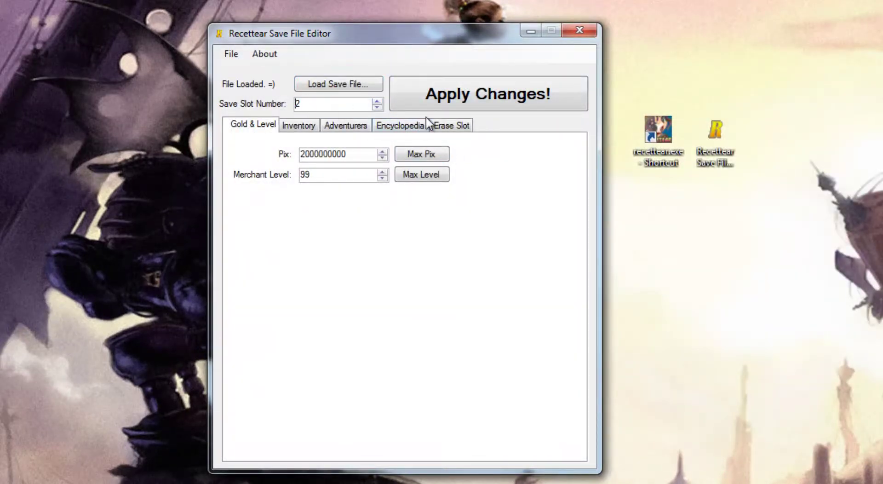
Step: Erase save slot 2 permanently and close the save file editor
{"action": "left_click", "coordinate": [445, 130]}
{"action": "left_click", "coordinate": [371, 164]}
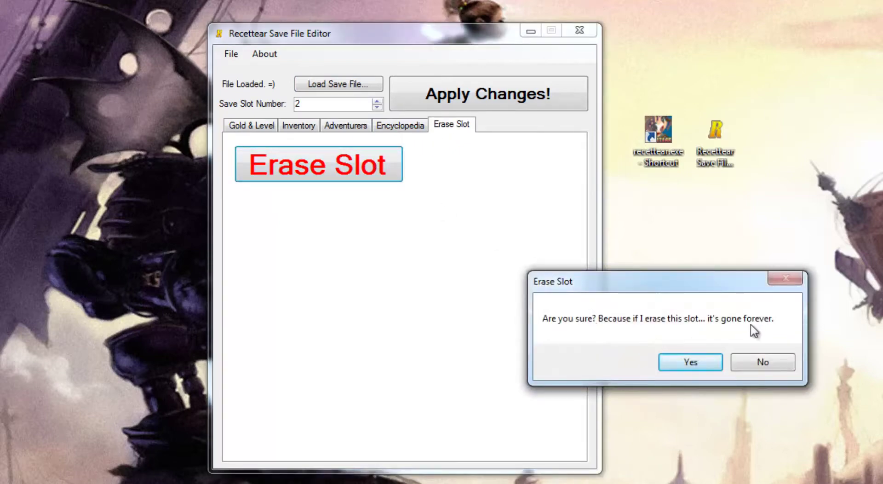
{"action": "left_click", "coordinate": [700, 365]}
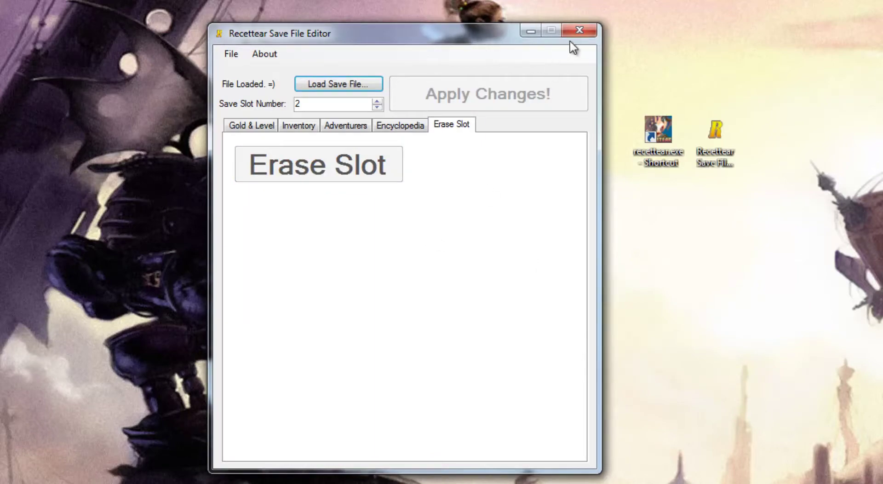
{"action": "left_click", "coordinate": [580, 31]}
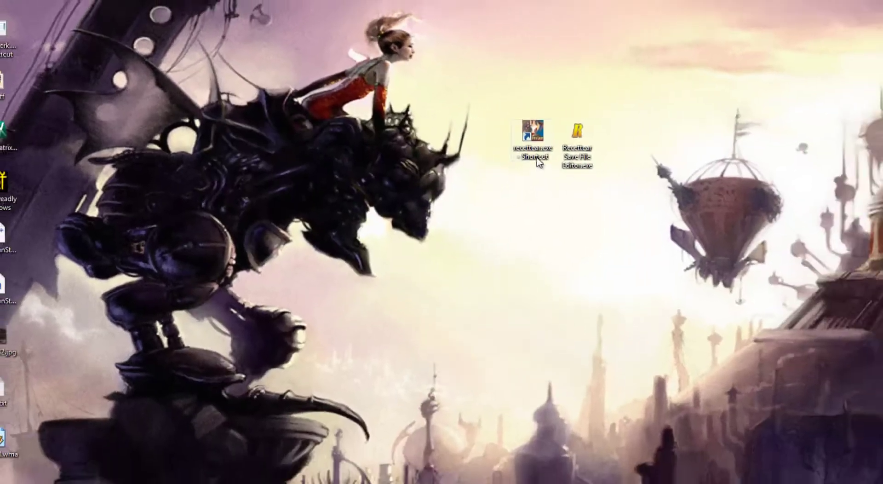
Step: Launch Recettear, check slot 002 in the list of saved games and quit the game
{"action": "double_click", "coordinate": [535, 159]}
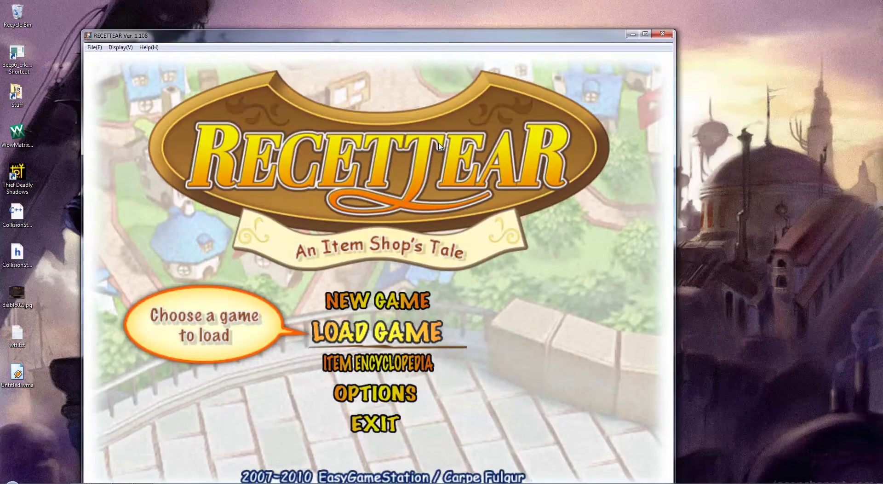
{"action": "key", "text": "Down"}
{"action": "key", "text": "Up"}
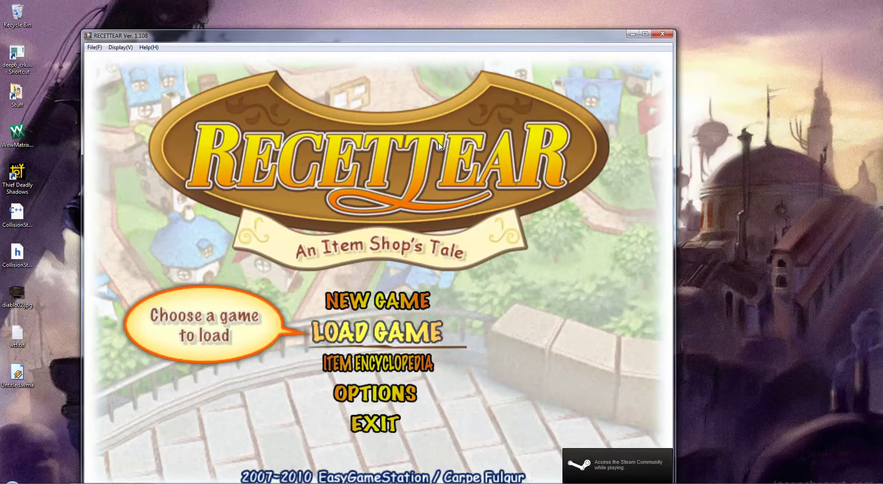
{"action": "key", "text": "Return"}
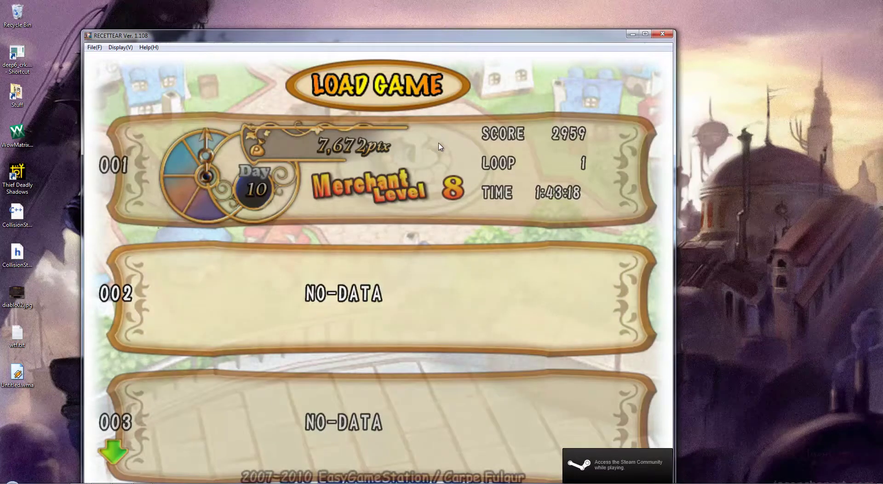
{"action": "key", "text": "Up"}
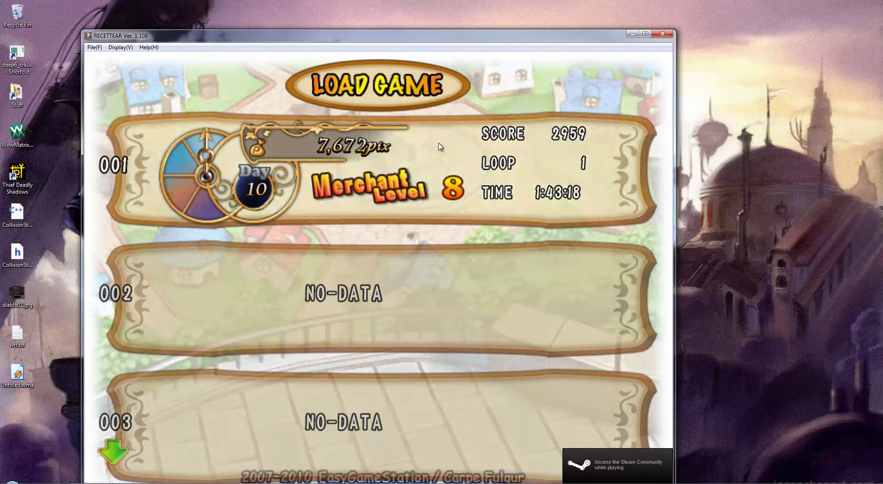
{"action": "left_click", "coordinate": [662, 34]}
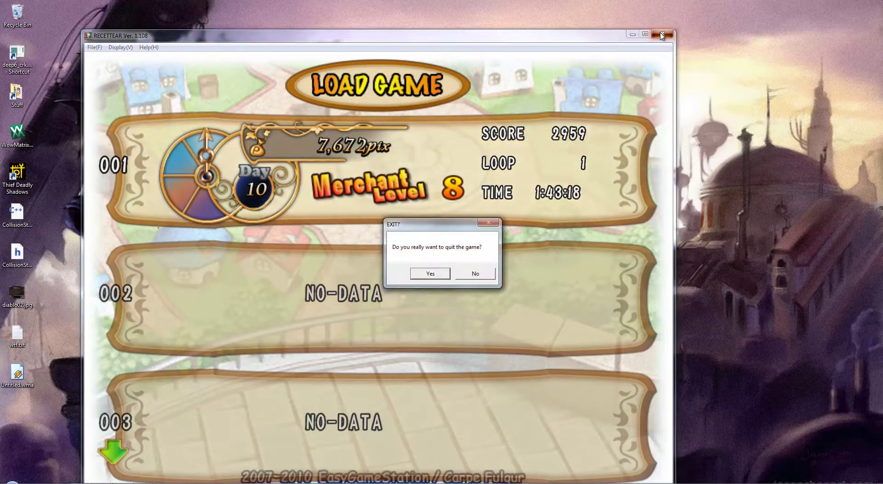
{"action": "left_click", "coordinate": [431, 274]}
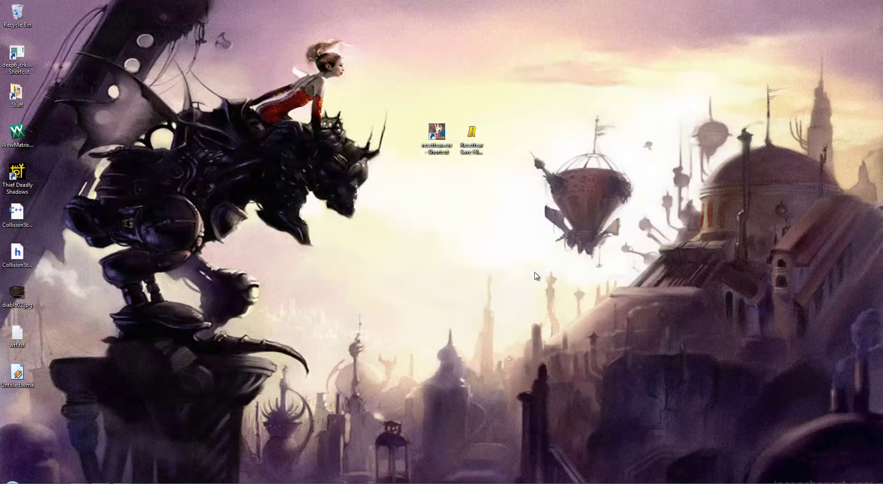